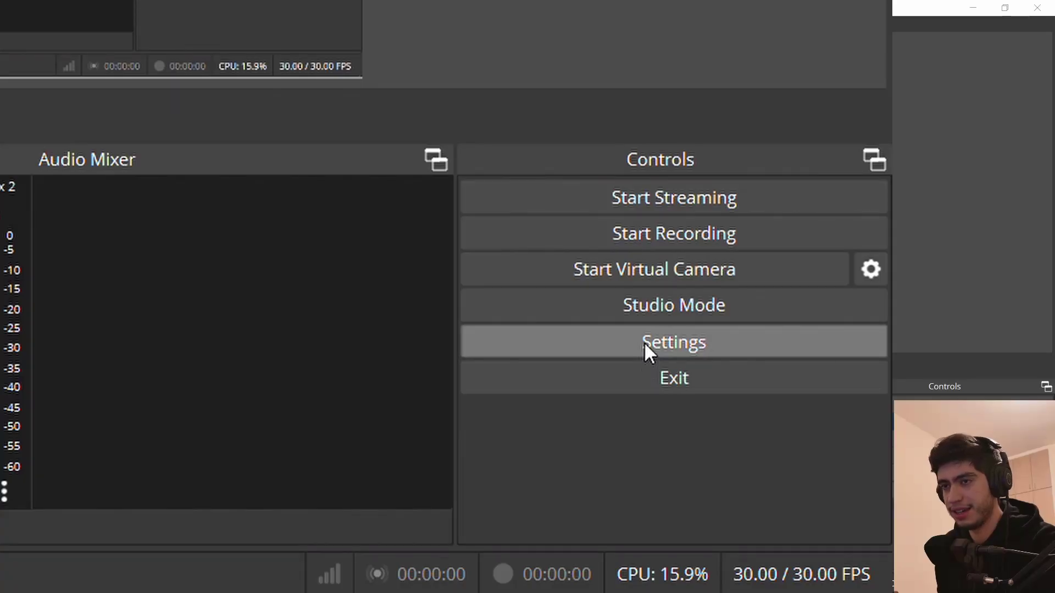
# Review the Audio page of OBS Settings, then close the Settings window
pyautogui.click(644, 341)
pyautogui.click(214, 157)
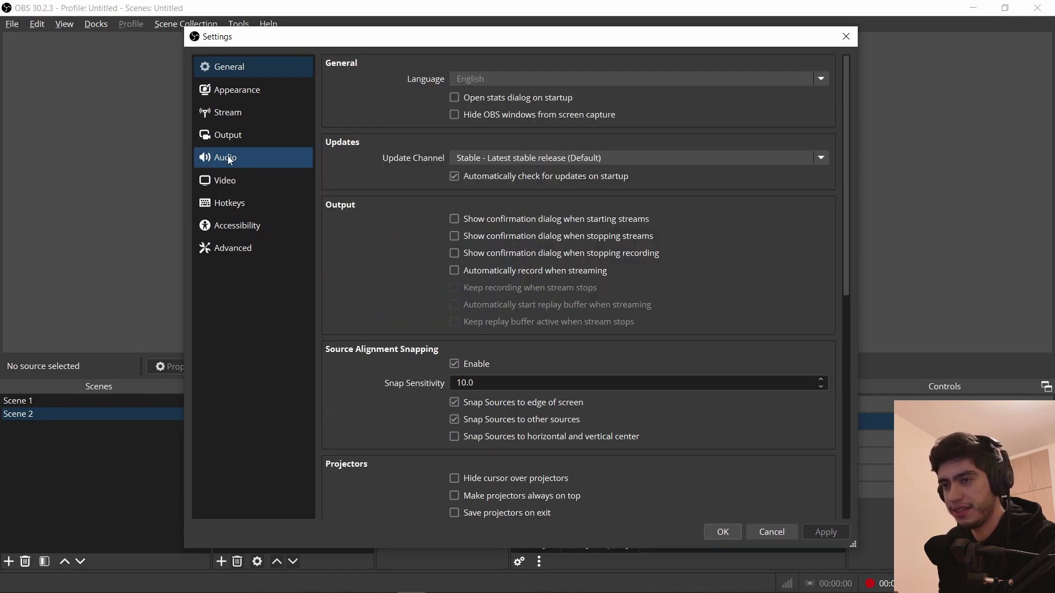
pyautogui.click(227, 156)
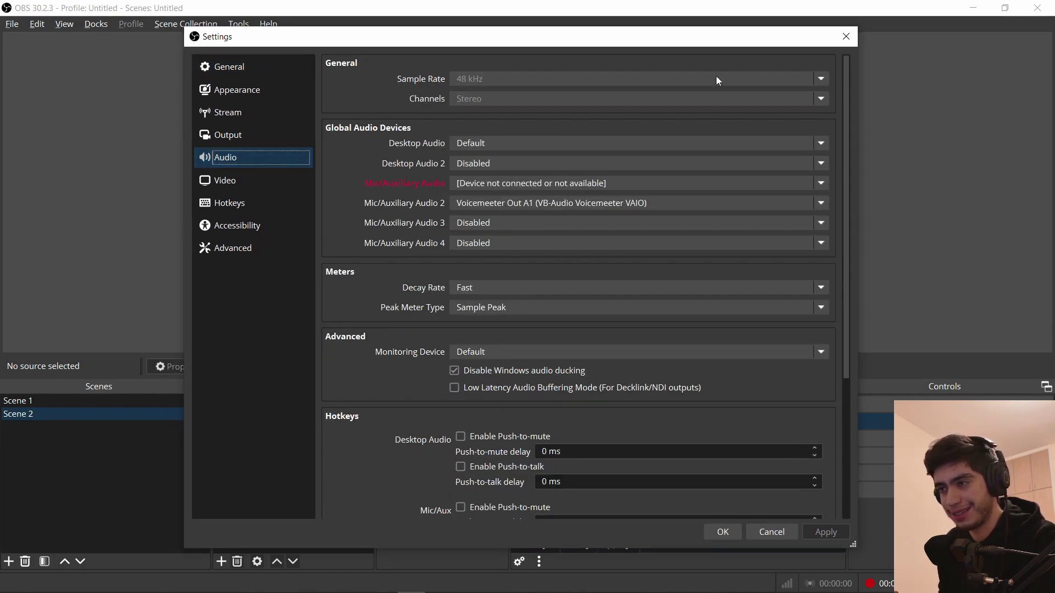
pyautogui.click(846, 37)
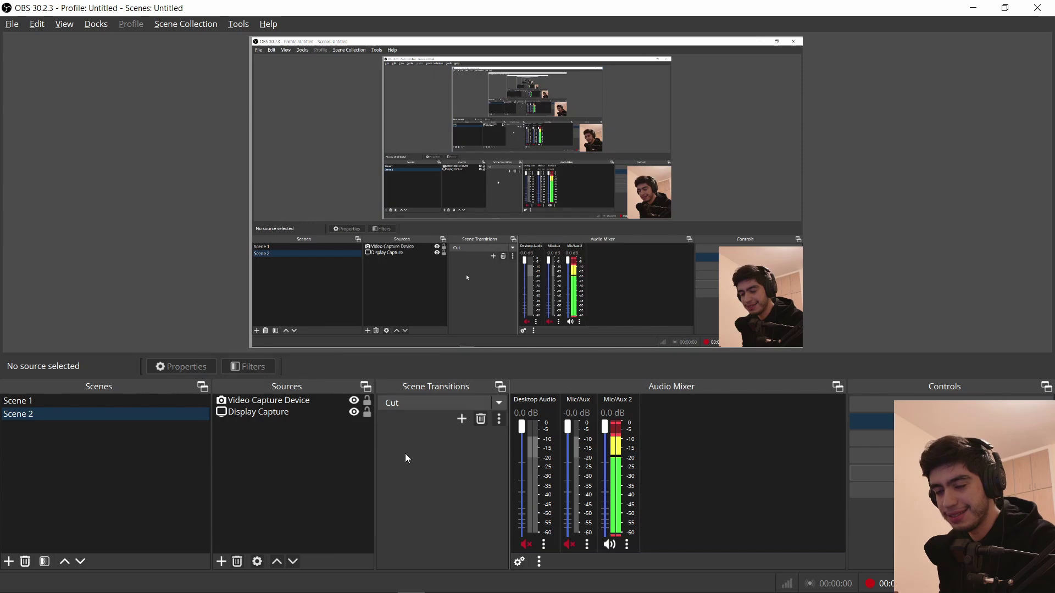
# Add an Audio Input Capture source on Voicemeeter Out B2 to Scene 2
pyautogui.click(222, 562)
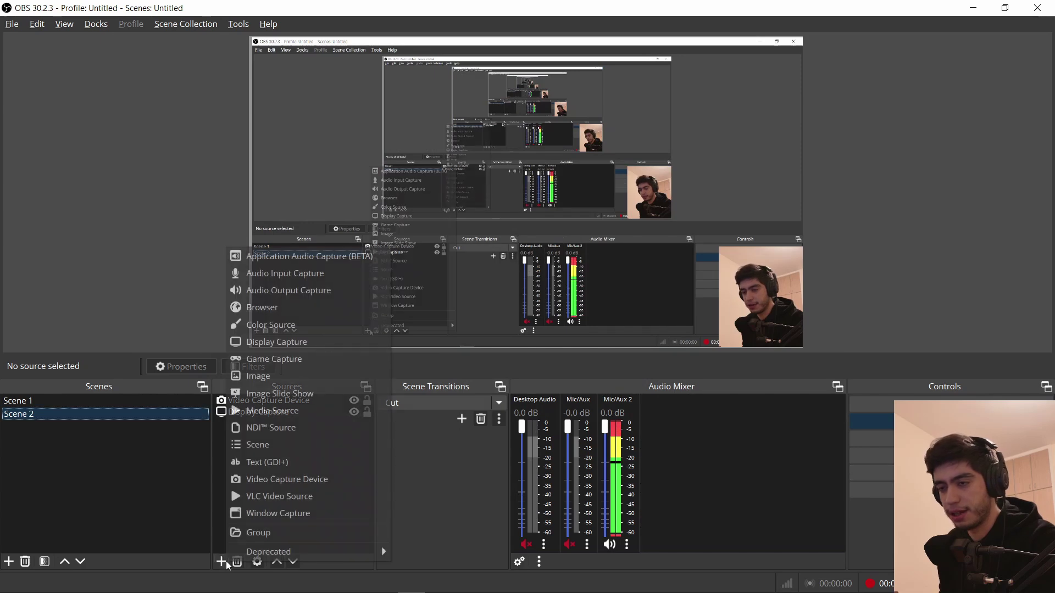
pyautogui.click(284, 274)
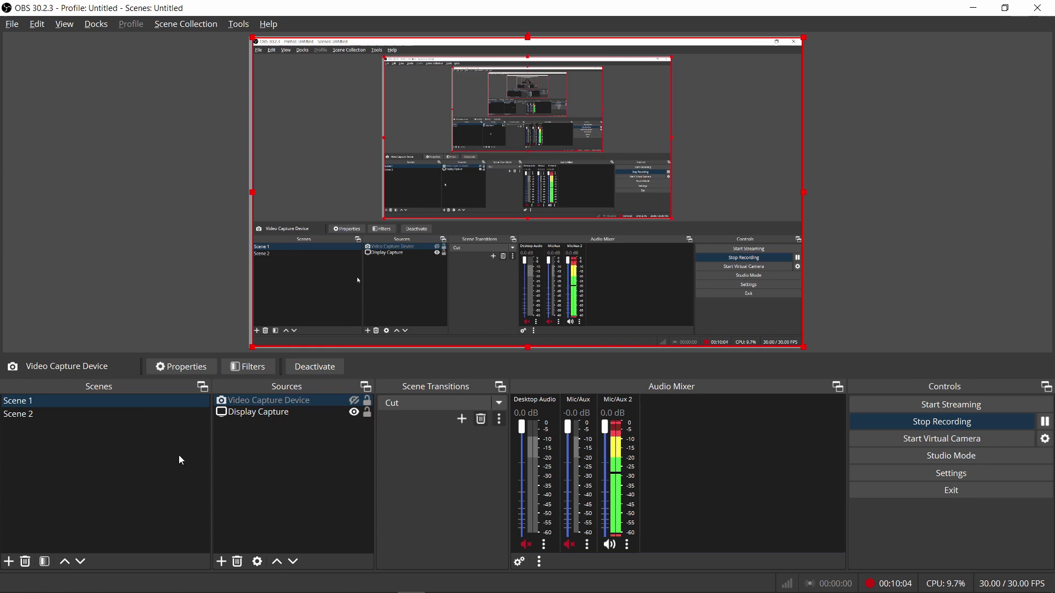
pyautogui.click(149, 414)
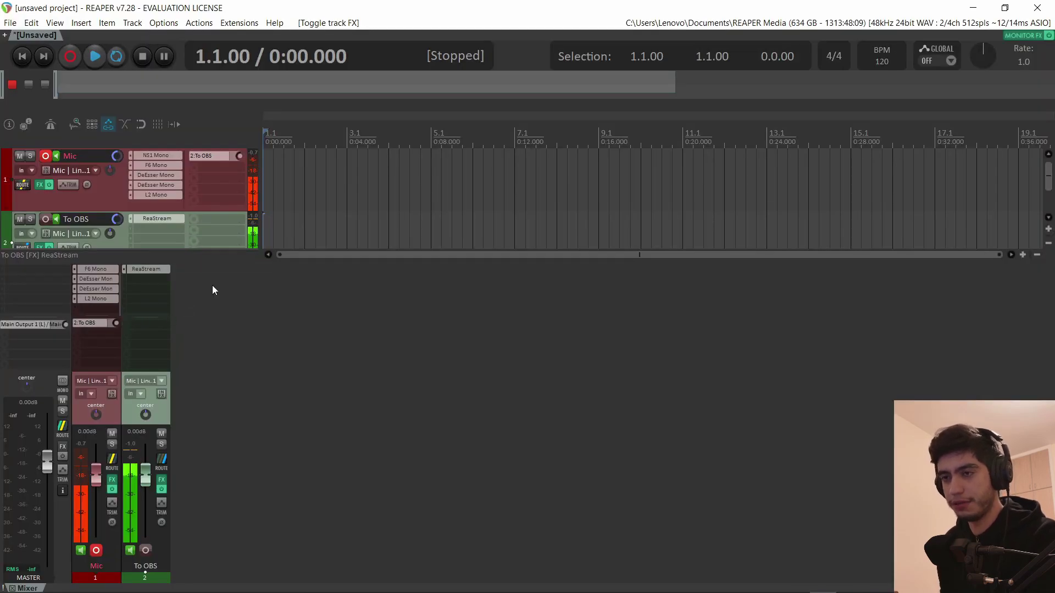
# Open the Mic track's NS1 Mono, F6 Mono, both DeEsser Mono and L2 Mono windows
pyautogui.scroll(1, 96, 269)
pyautogui.click(96, 269)
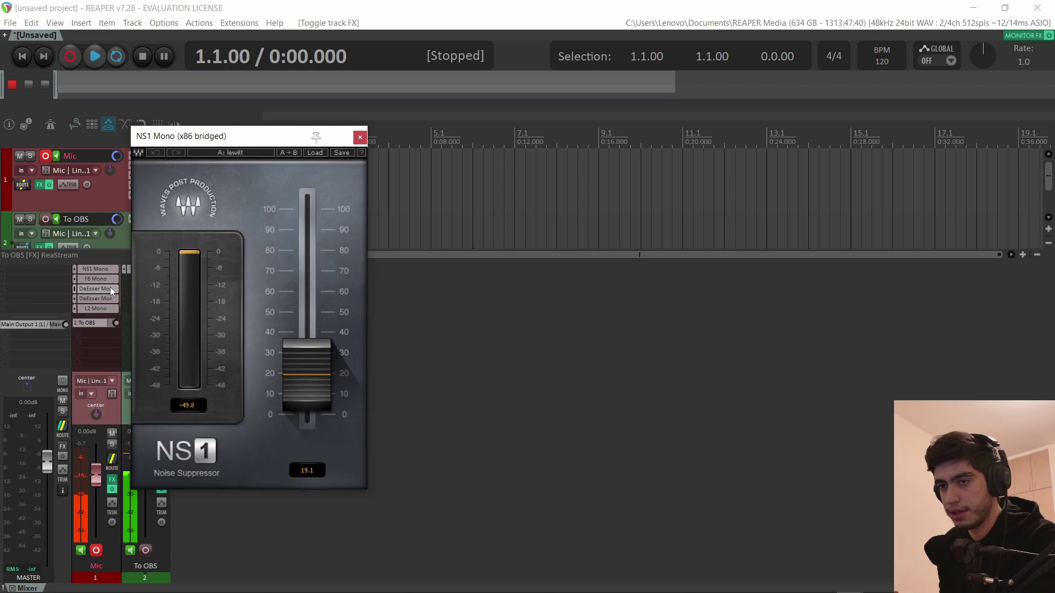
pyautogui.click(102, 278)
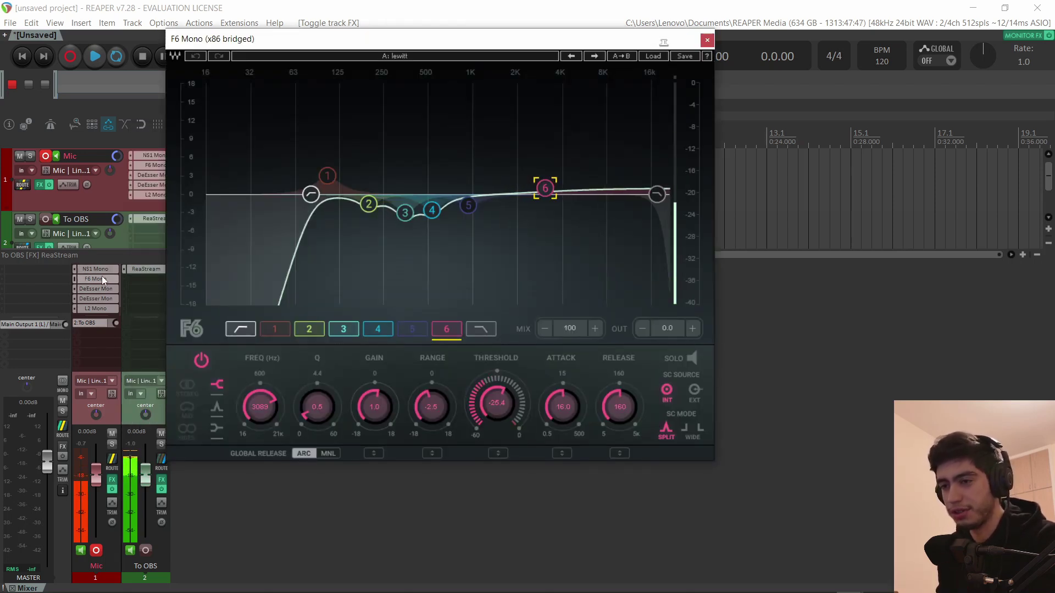
pyautogui.click(94, 292)
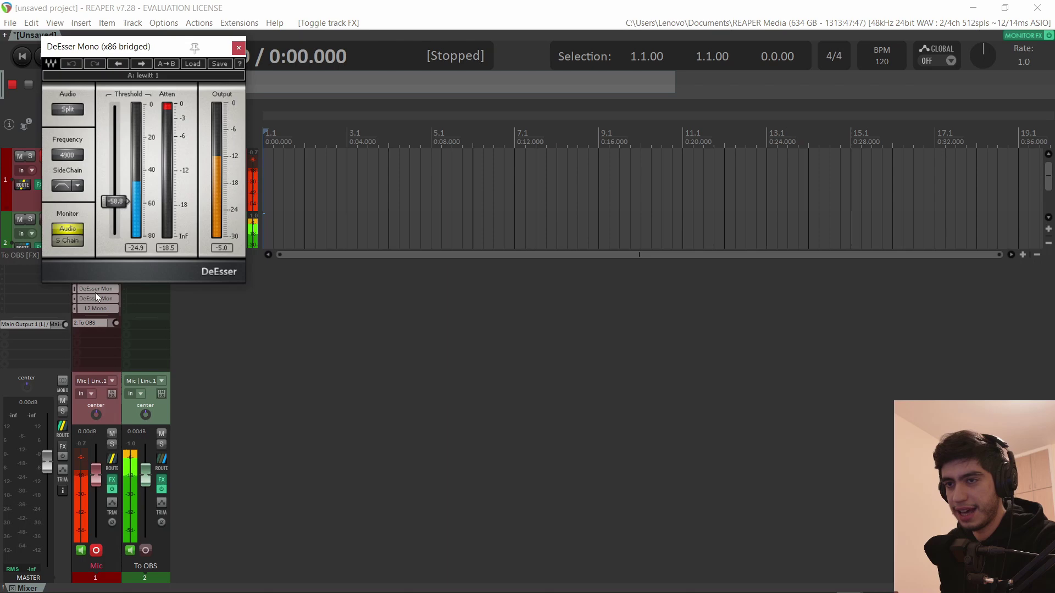
pyautogui.click(100, 299)
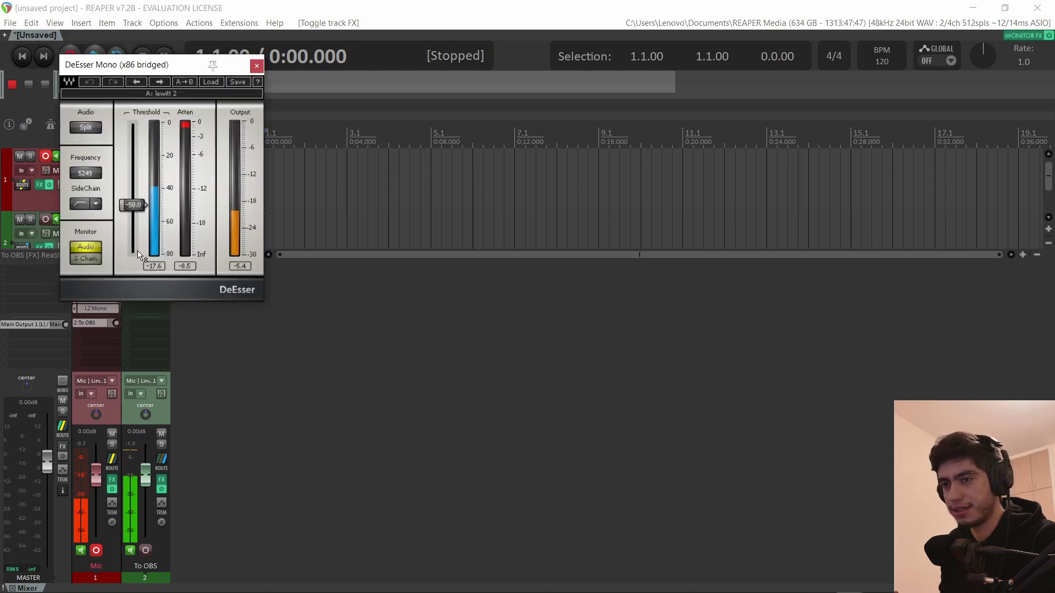
pyautogui.click(99, 308)
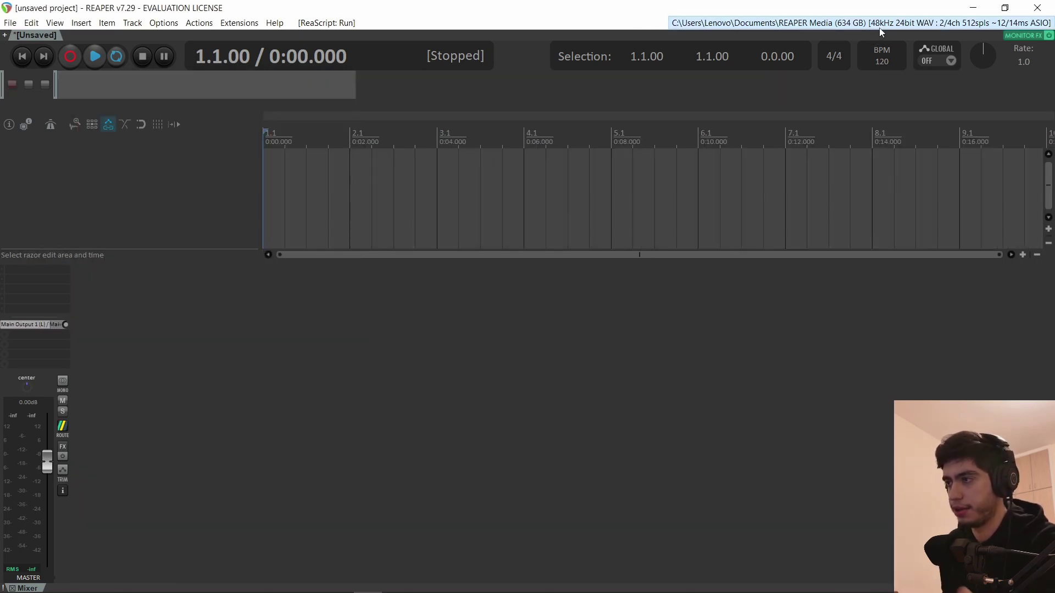
# Check the ASIO driver in device preferences and name the new track 'mic'
pyautogui.click(879, 27)
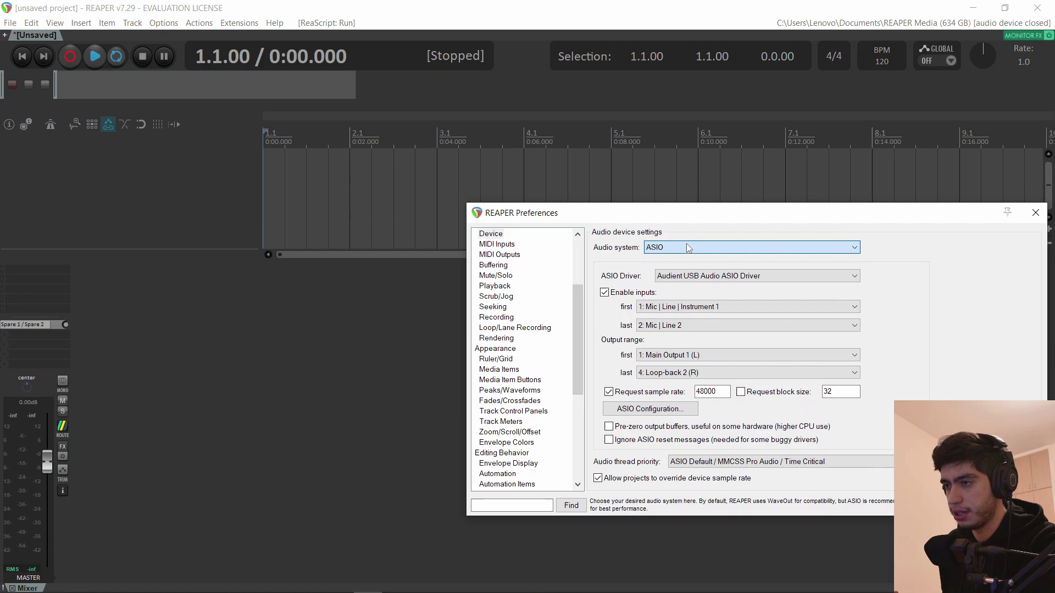
pyautogui.click(706, 280)
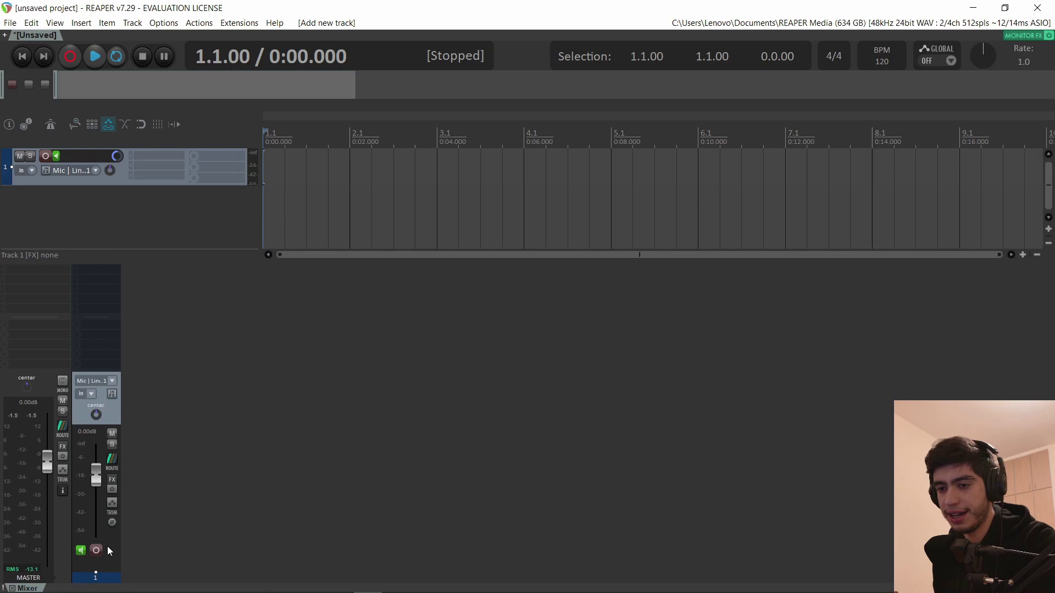
pyautogui.write('mic')
pyautogui.press('Return')
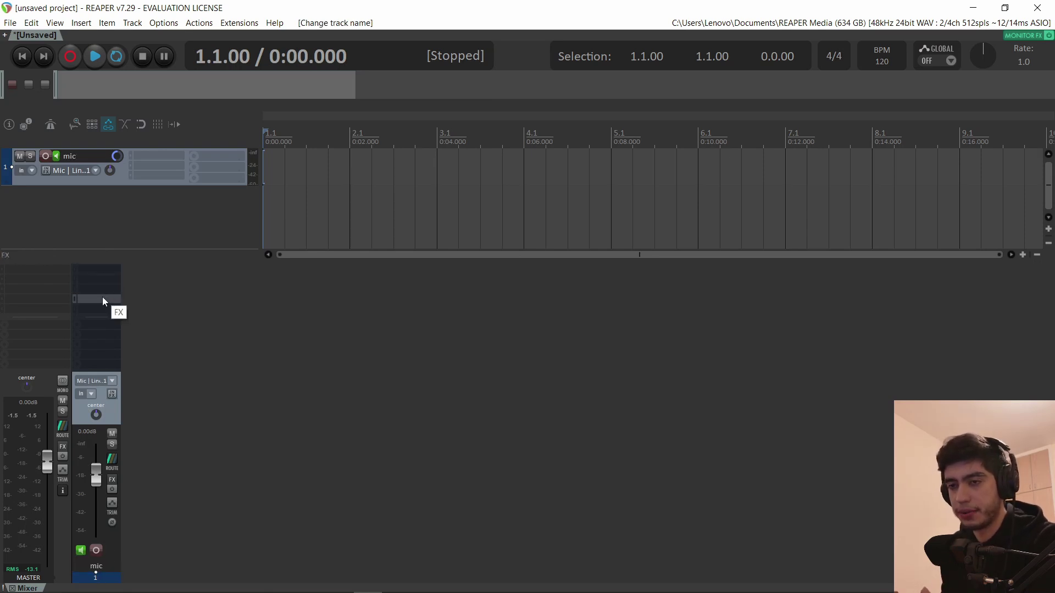
# Add a master hardware output, untick mic's Master send, and record-arm mic
pyautogui.click(103, 301)
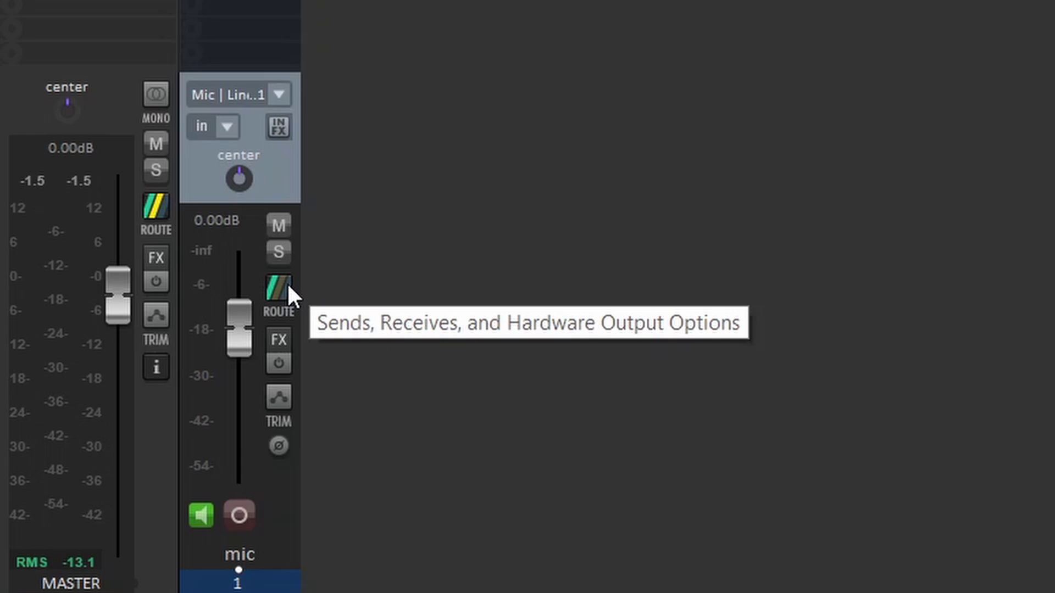
pyautogui.click(113, 460)
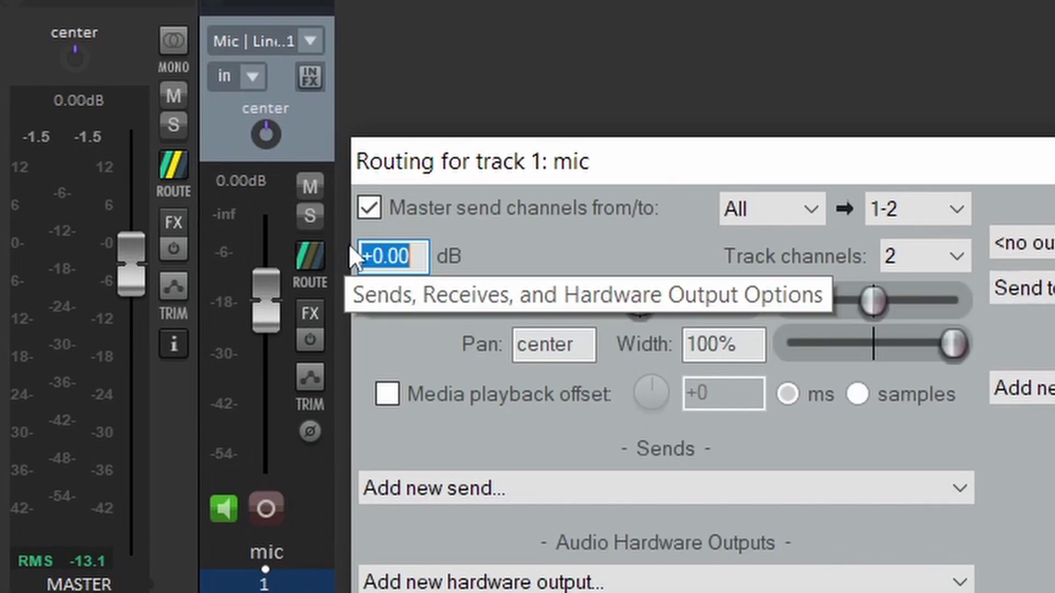
pyautogui.click(435, 209)
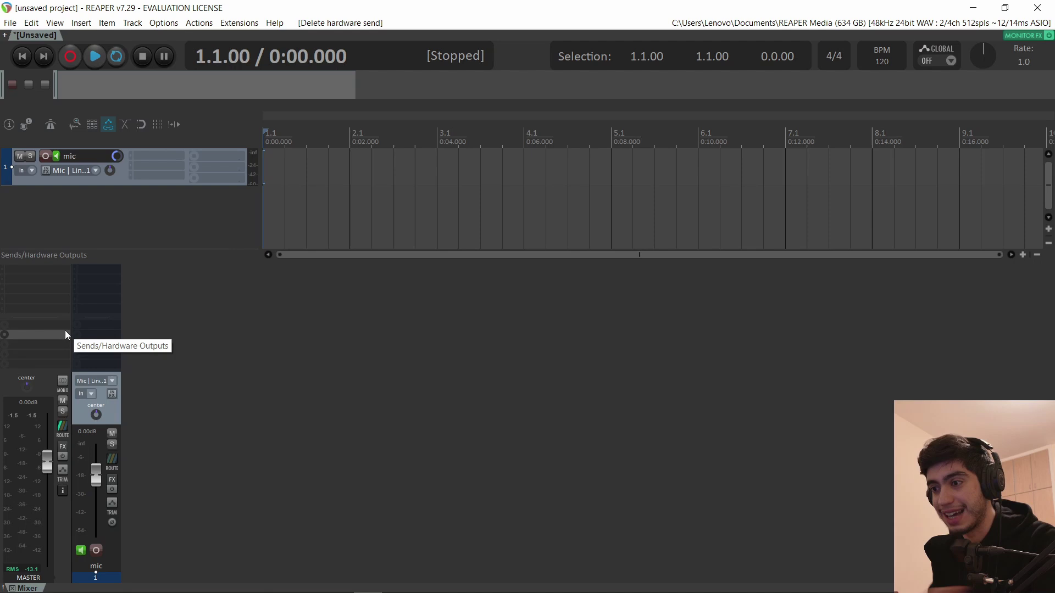
pyautogui.click(95, 550)
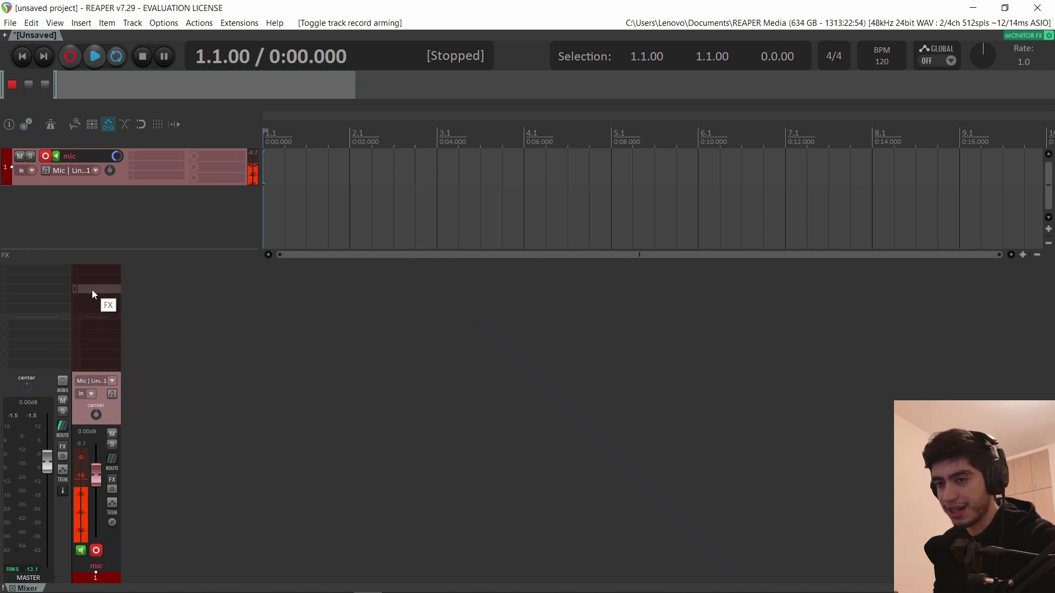
# Add track 2, toggle its master send, and send mic into it at 0 dB
pyautogui.doubleClick(182, 305)
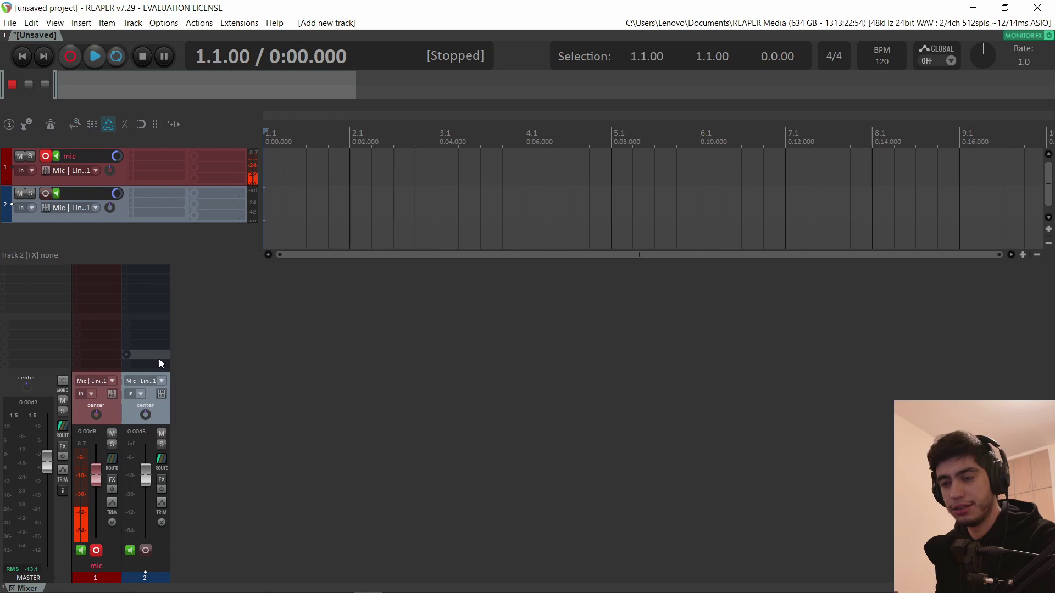
pyautogui.click(160, 458)
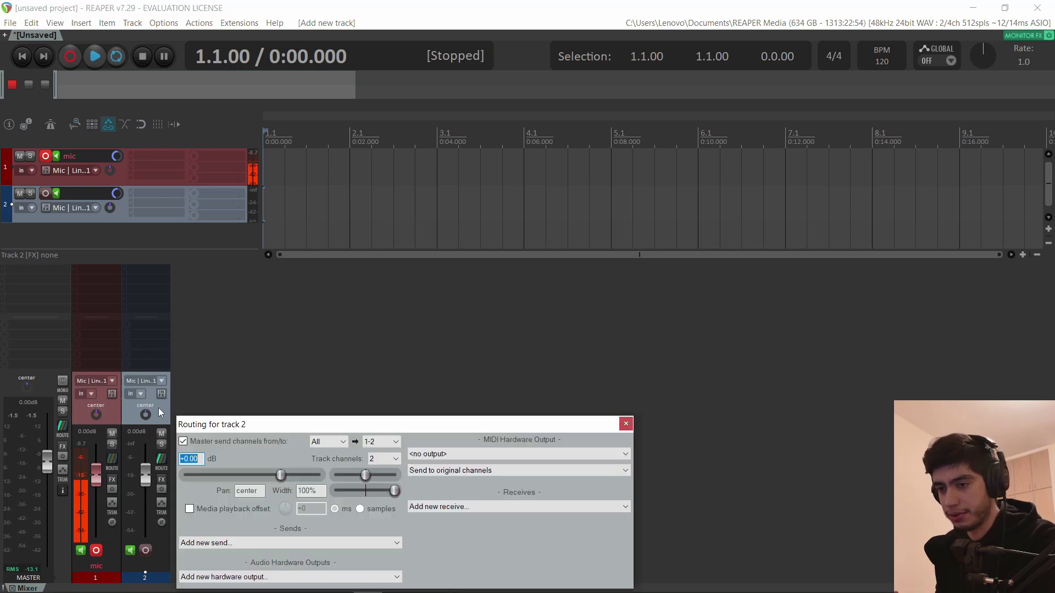
pyautogui.click(184, 442)
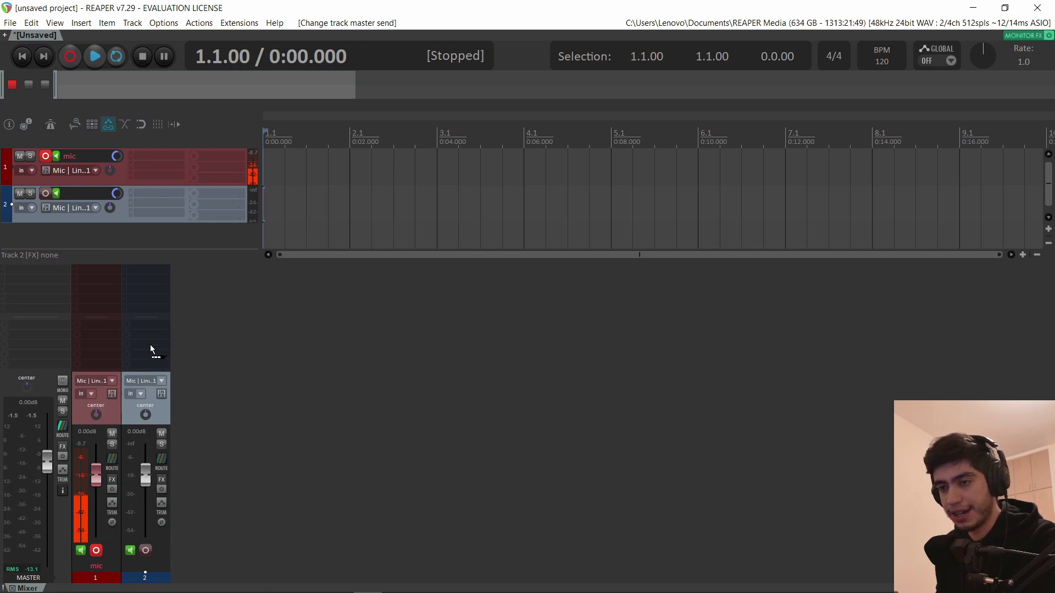
pyautogui.moveTo(152, 350); pyautogui.dragTo(153, 351)
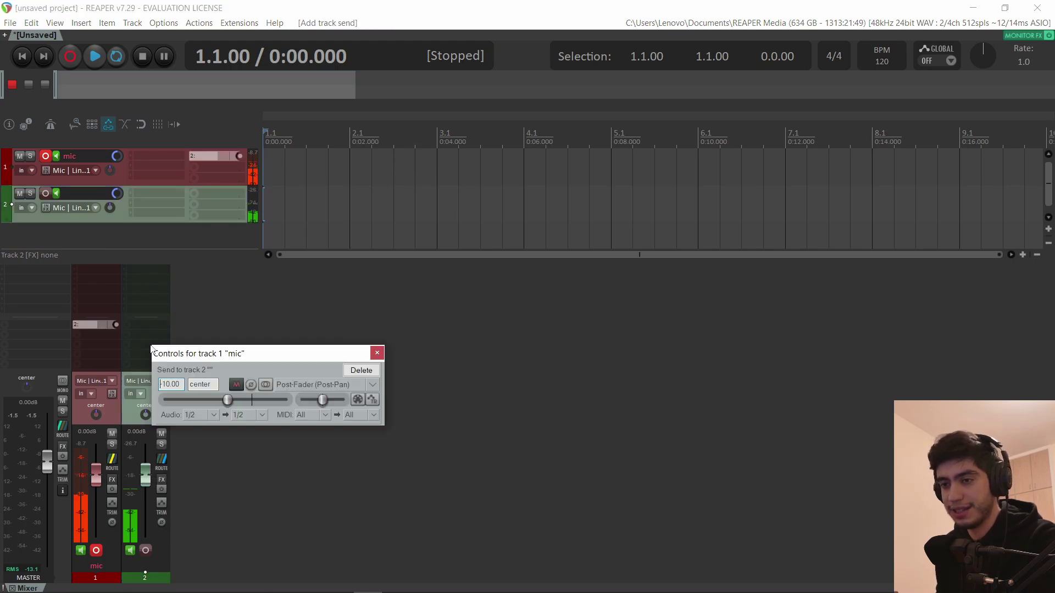
pyautogui.doubleClick(227, 400)
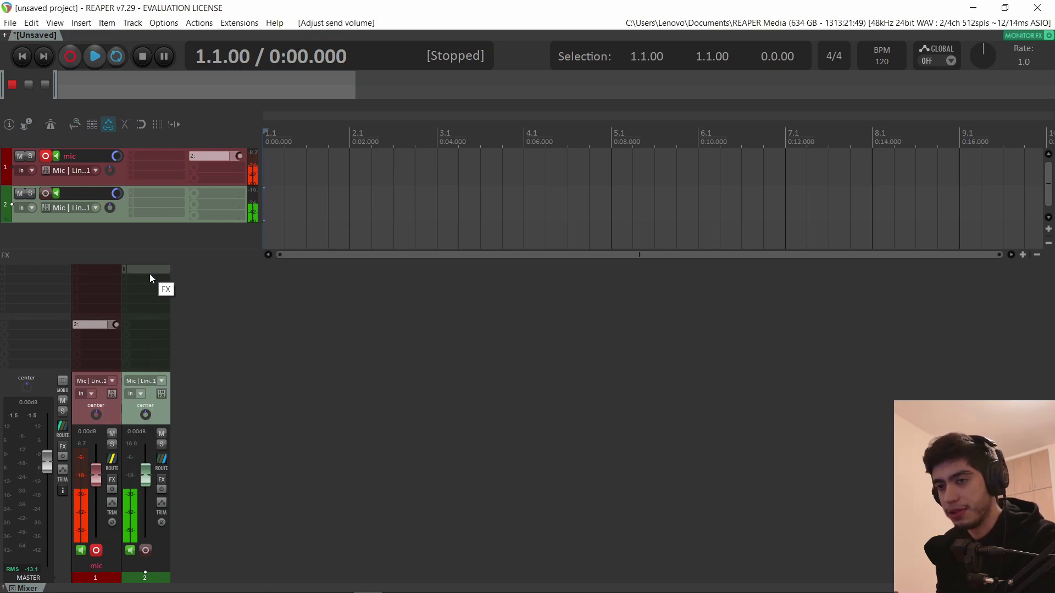
# Add the ReaStream effect to track 2
pyautogui.click(150, 270)
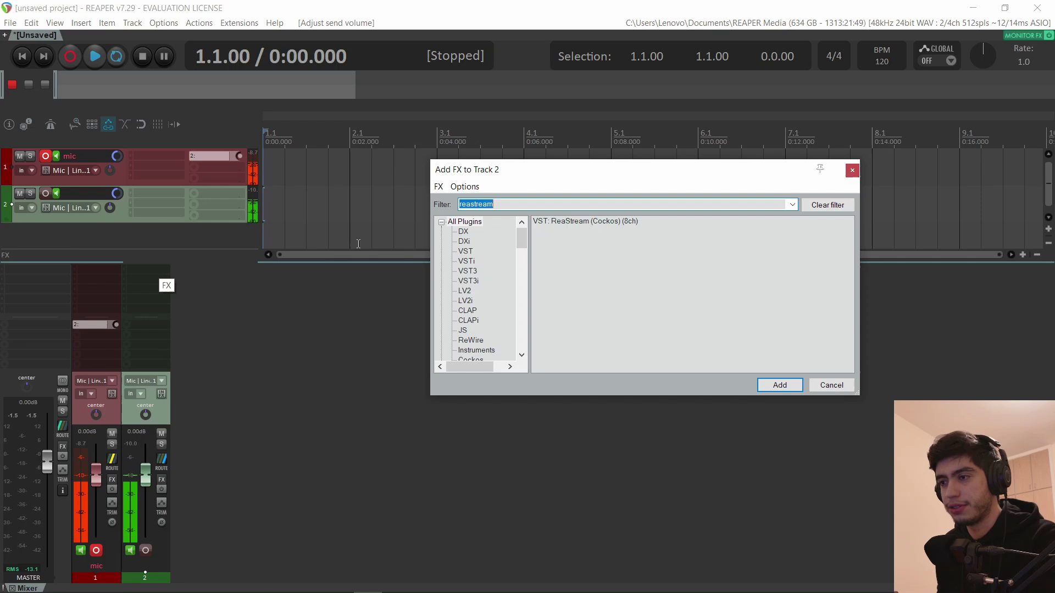
pyautogui.write('reast')
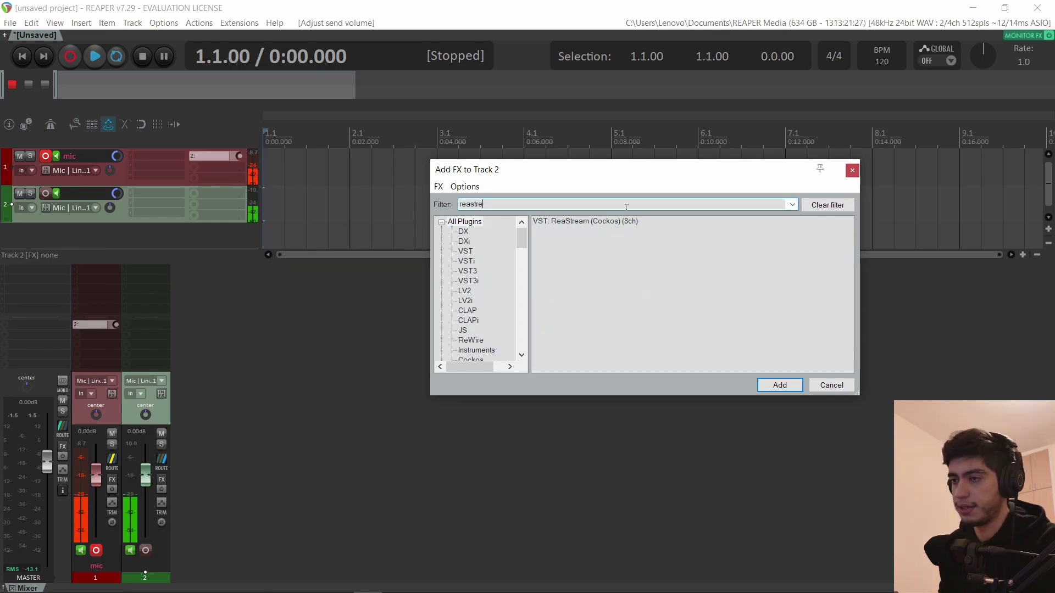
pyautogui.doubleClick(613, 221)
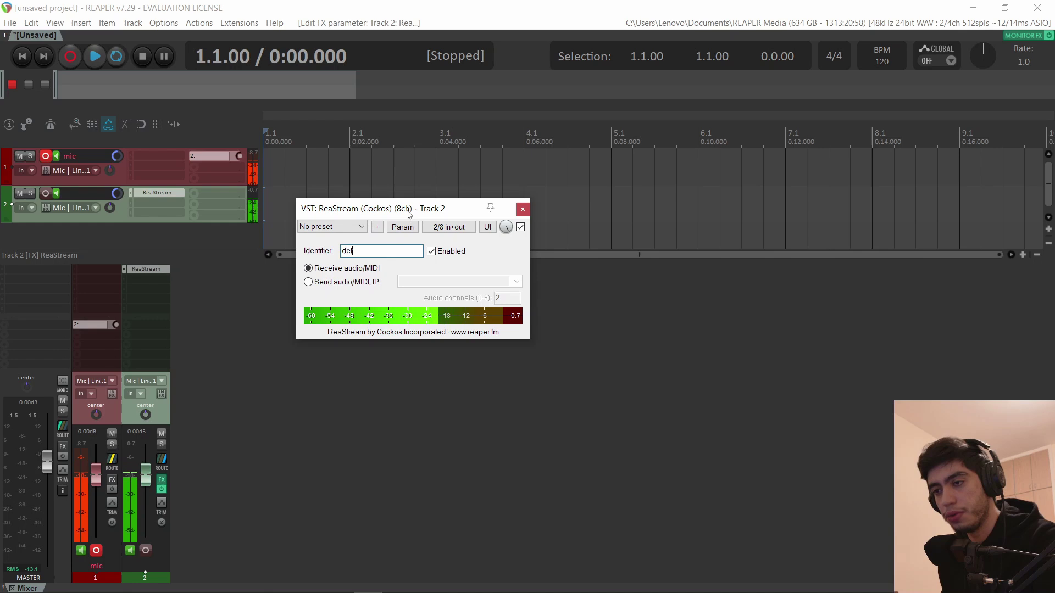
# Set ReaStream identifier 'dan', Send audio/MIDI mode, and * local broadcast address
pyautogui.hotkey('ctrl', 'a')
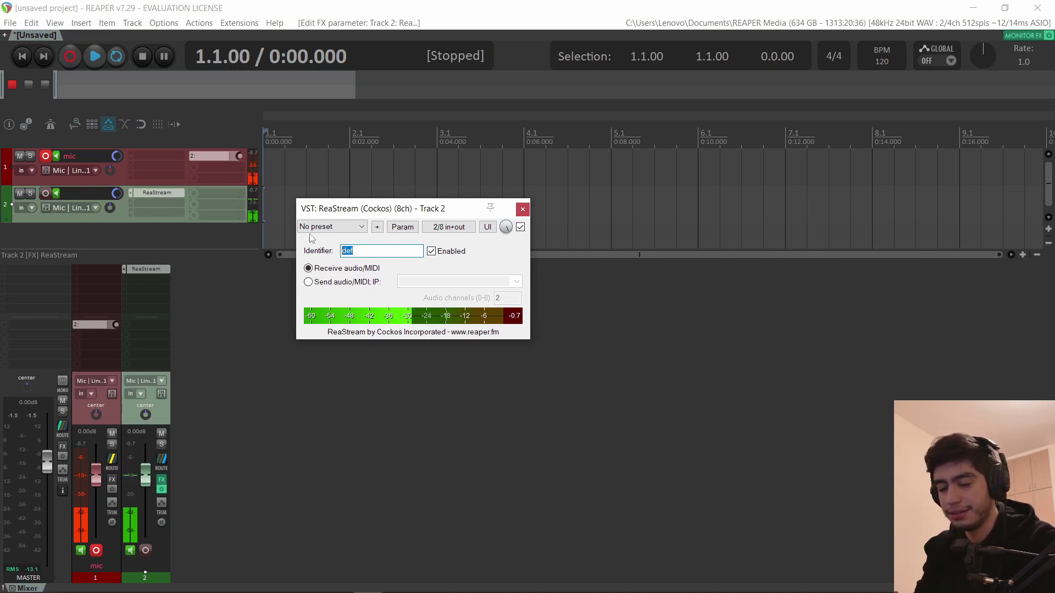
pyautogui.write('an')
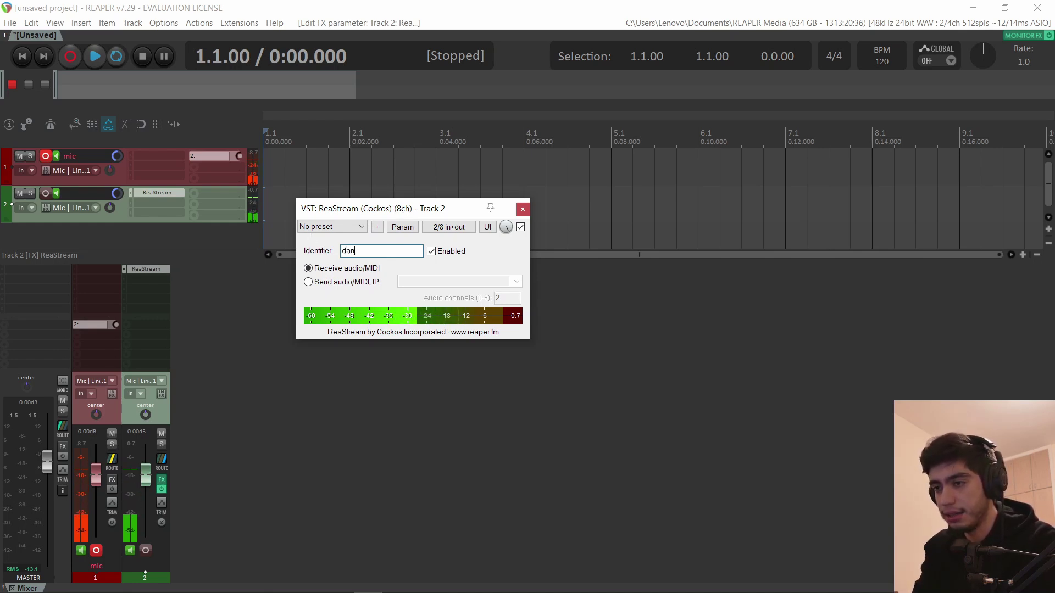
pyautogui.click(326, 283)
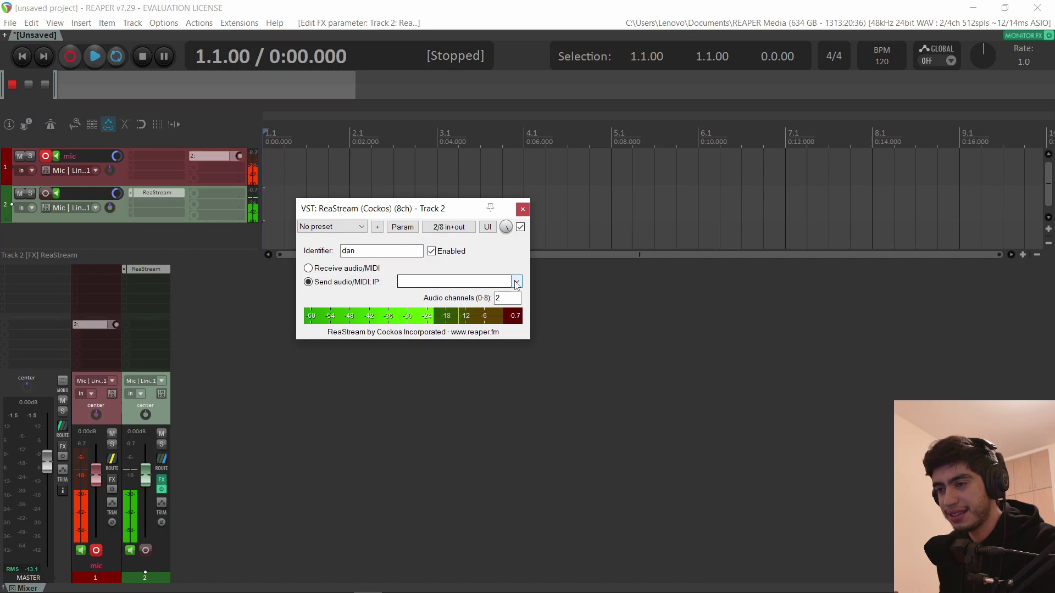
pyautogui.click(517, 283)
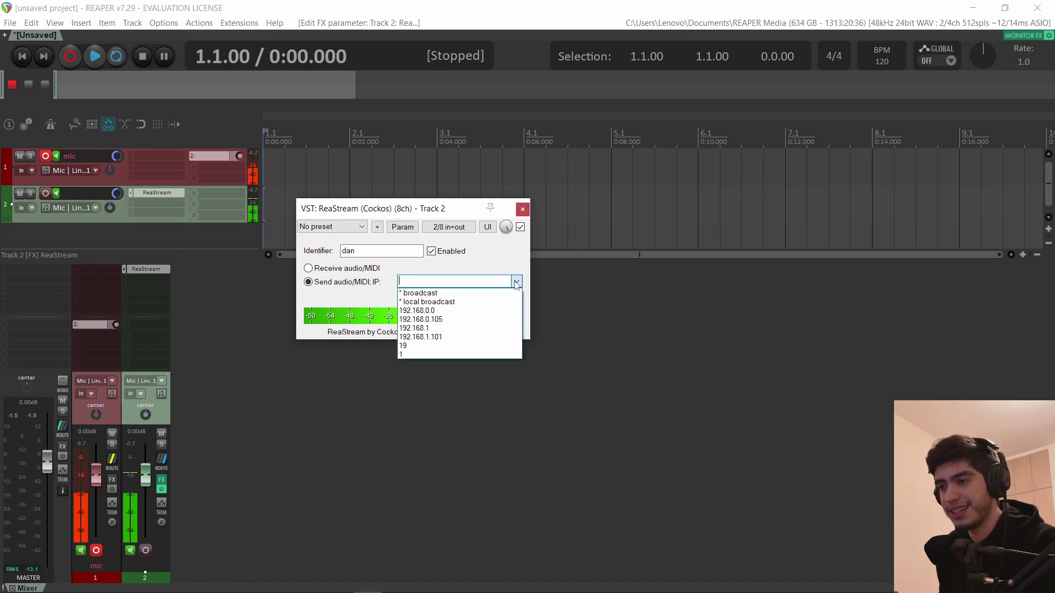
pyautogui.click(471, 302)
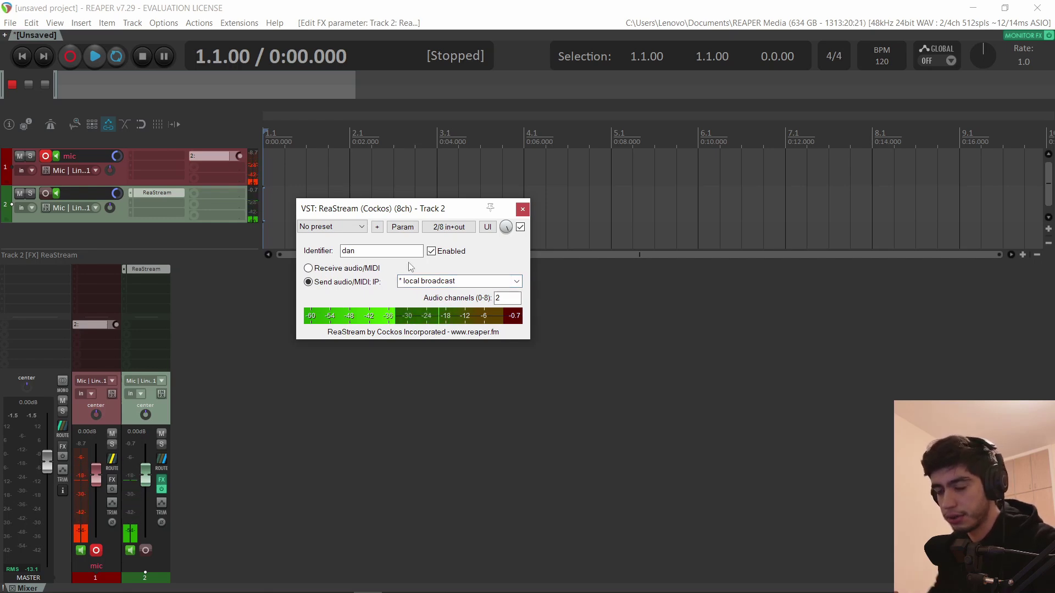
# Delete the fgfdsdgf audio source in OBS Studio
pyautogui.hotkey('alt', 'Tab')
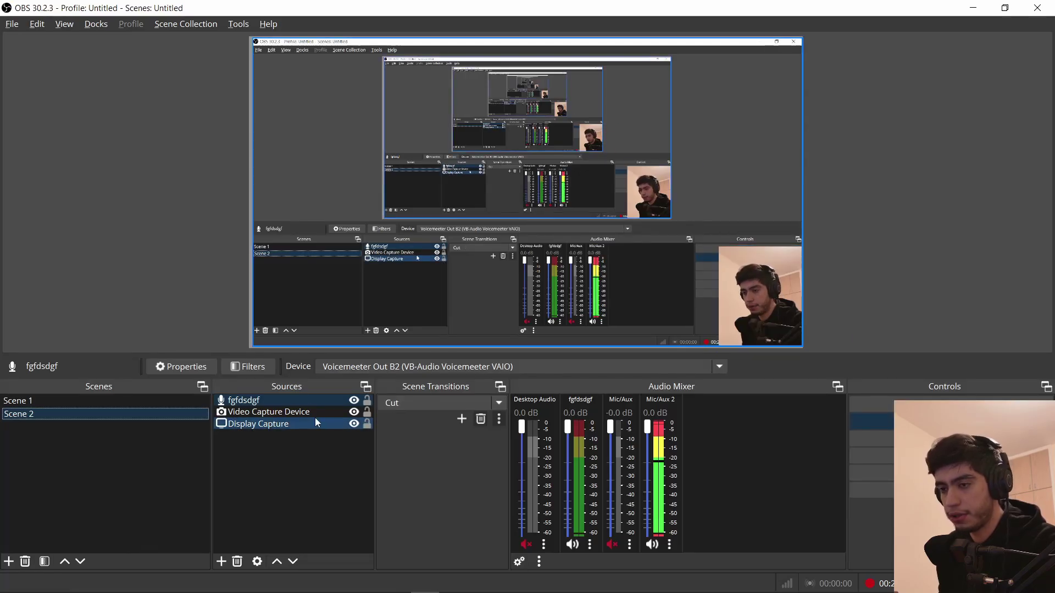
pyautogui.click(308, 401)
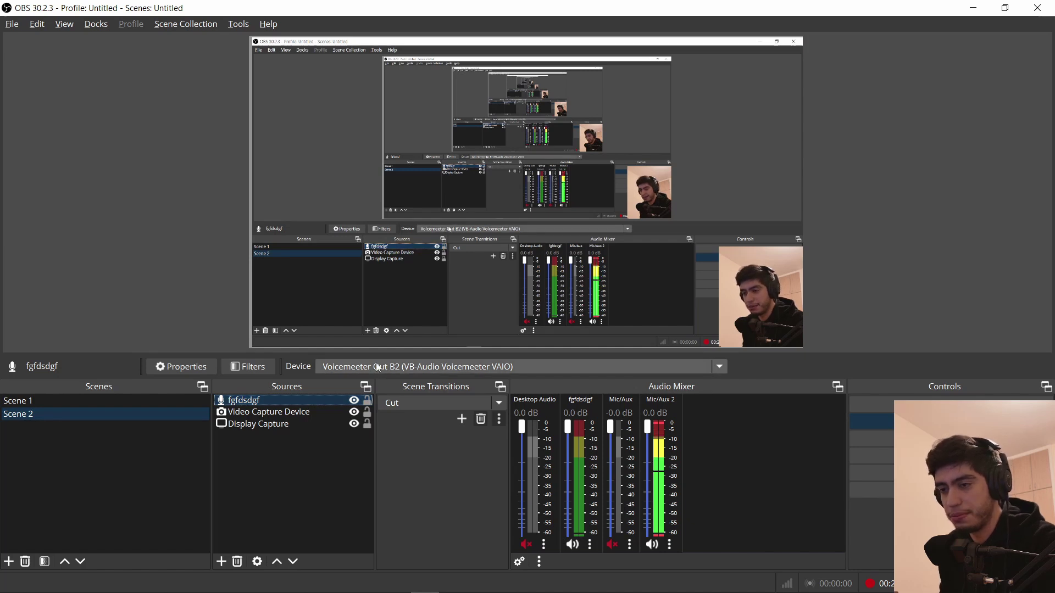
pyautogui.press('Delete')
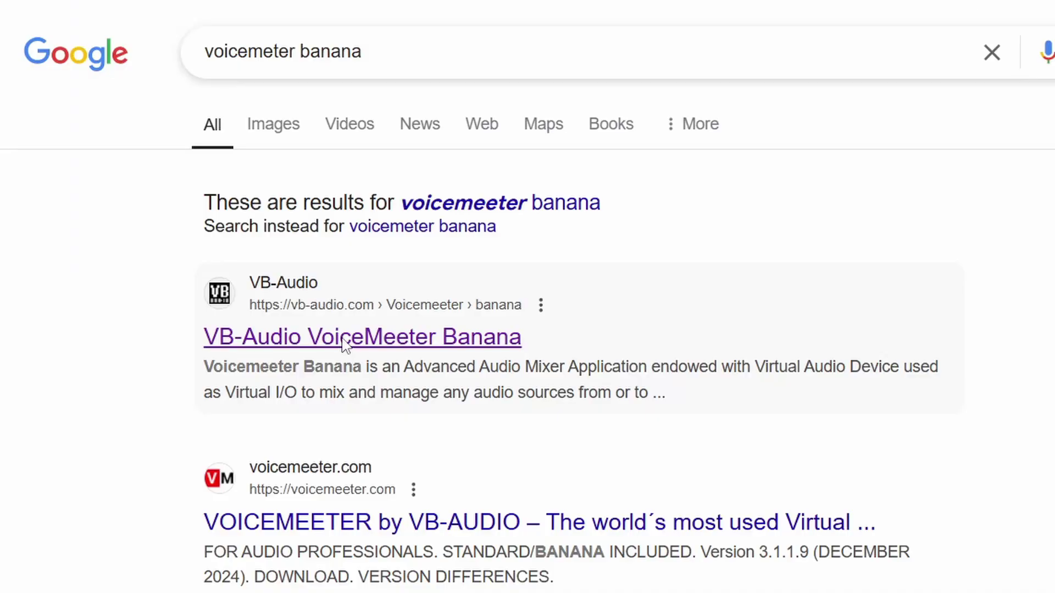
# Browse the VoiceMeeter Banana product page
pyautogui.click(343, 333)
pyautogui.scroll(-8, 244, 212)
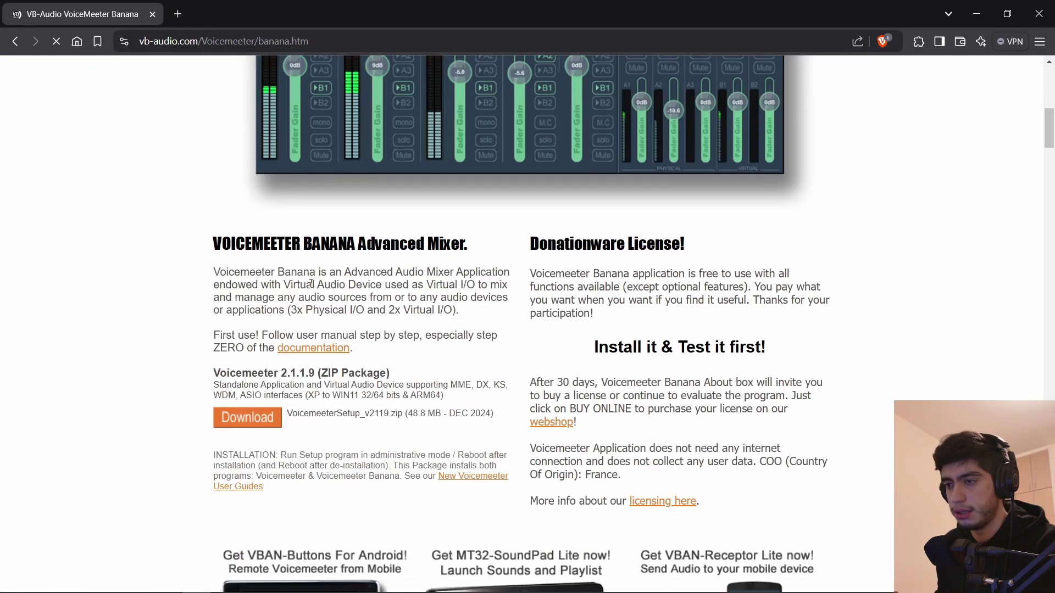
pyautogui.scroll(-5, 244, 212)
pyautogui.scroll(2, 244, 212)
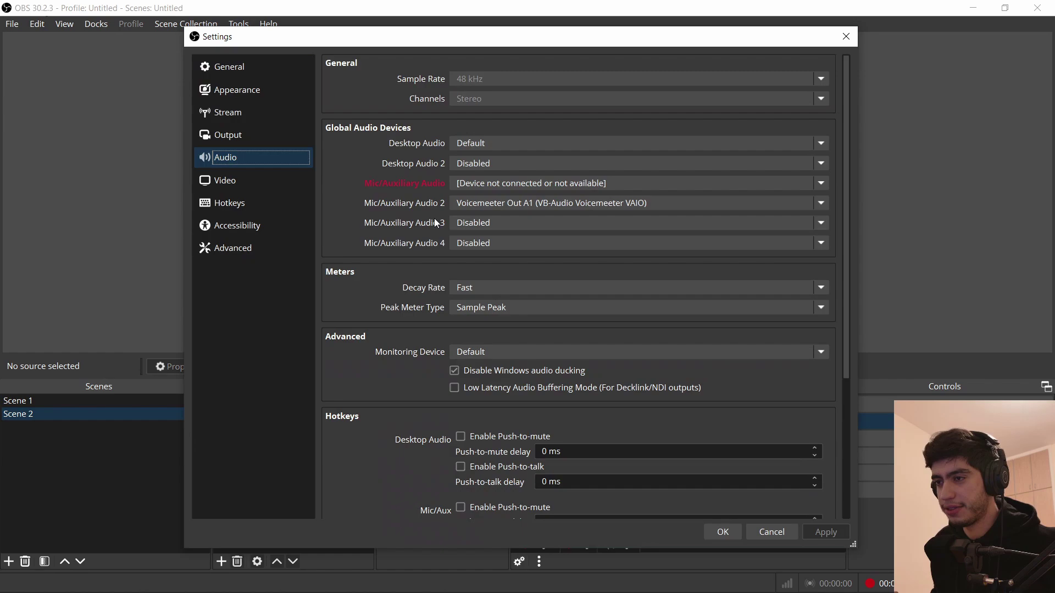
# Check the third auxiliary device list, then open the Mic/Aux 2 channel's filters
pyautogui.click(529, 221)
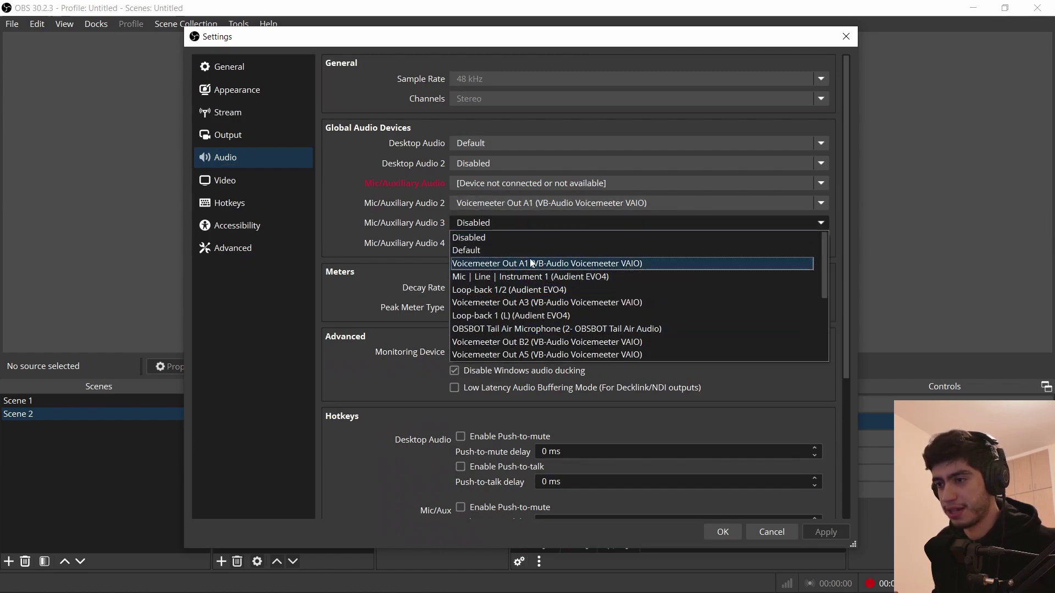
pyautogui.click(418, 256)
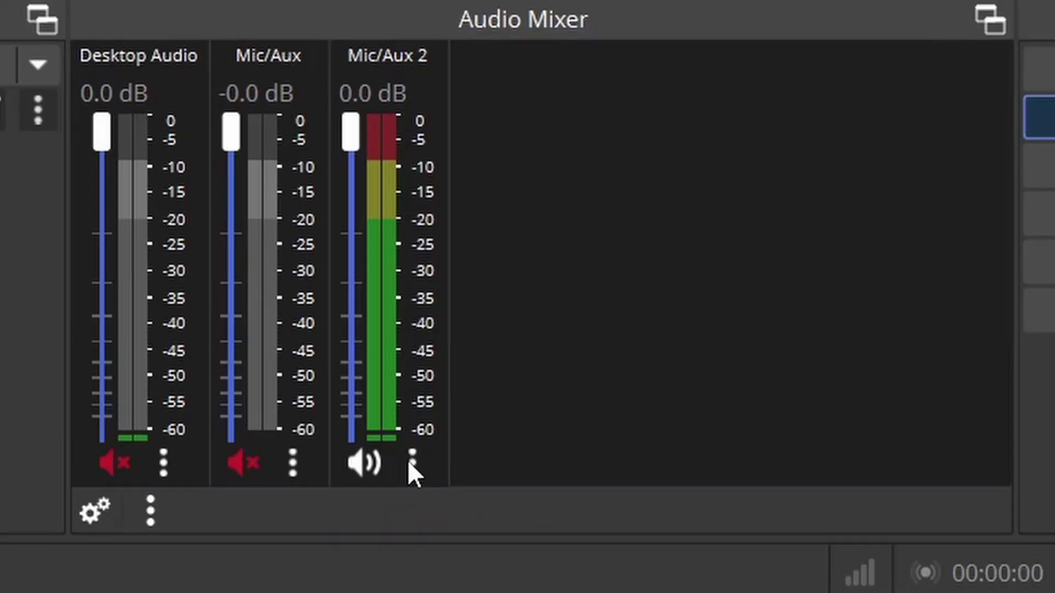
pyautogui.click(411, 464)
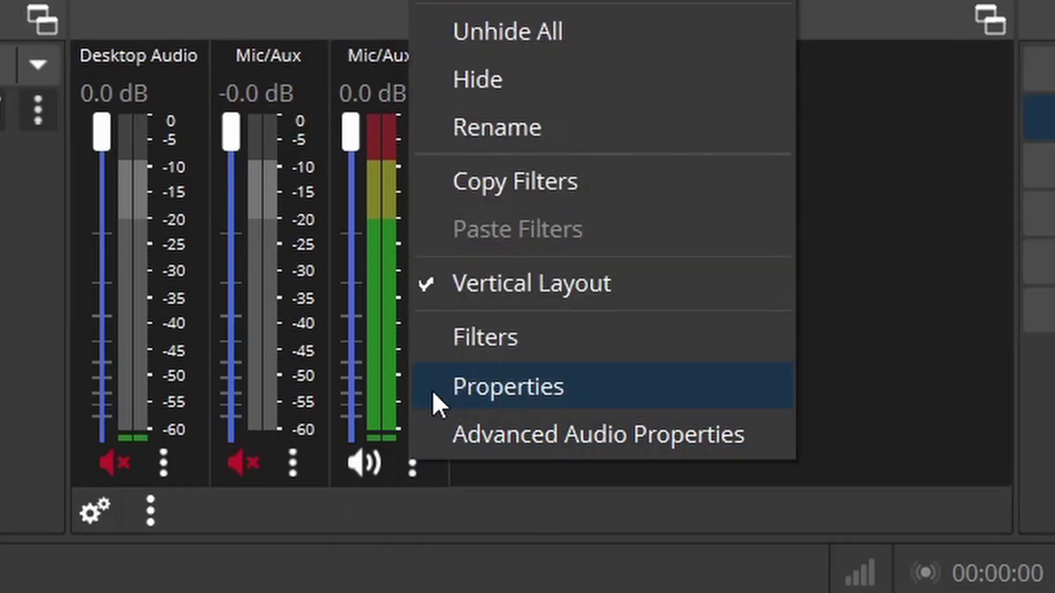
pyautogui.click(446, 336)
# Add a VST 2.x filter named 'reastream' loading the reastream-standalone plug-in
pyautogui.click(240, 532)
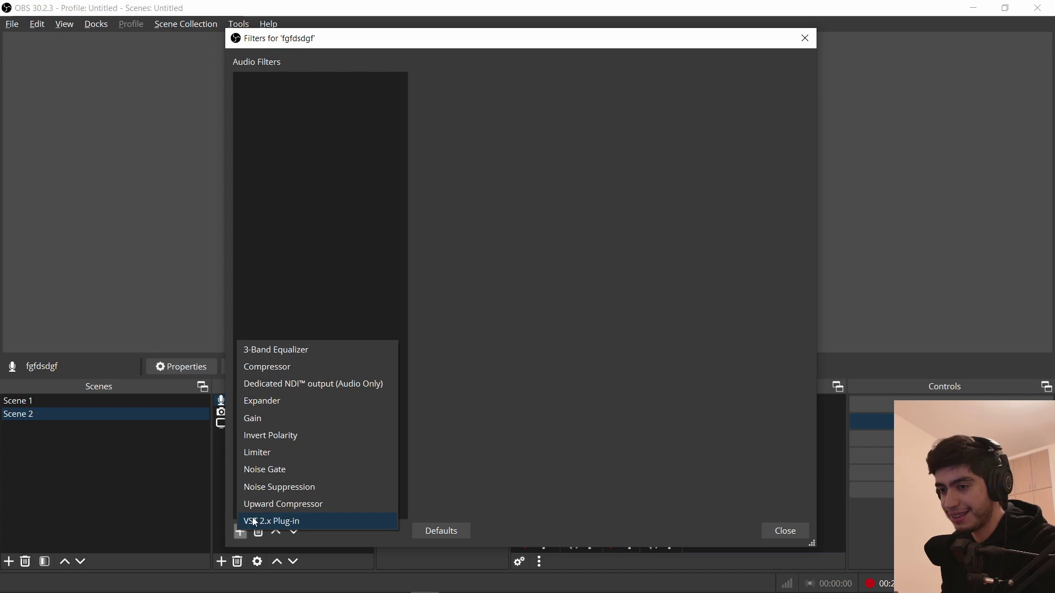
pyautogui.click(290, 526)
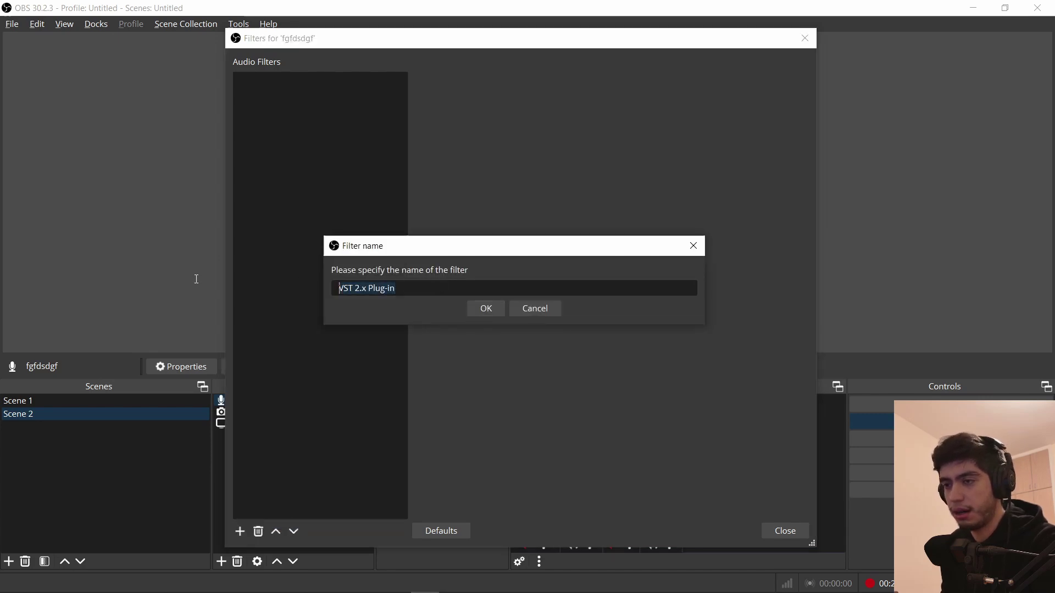
pyautogui.write('rre')
pyautogui.press('BackSpace')
pyautogui.press('BackSpace')
pyautogui.write('eastr')
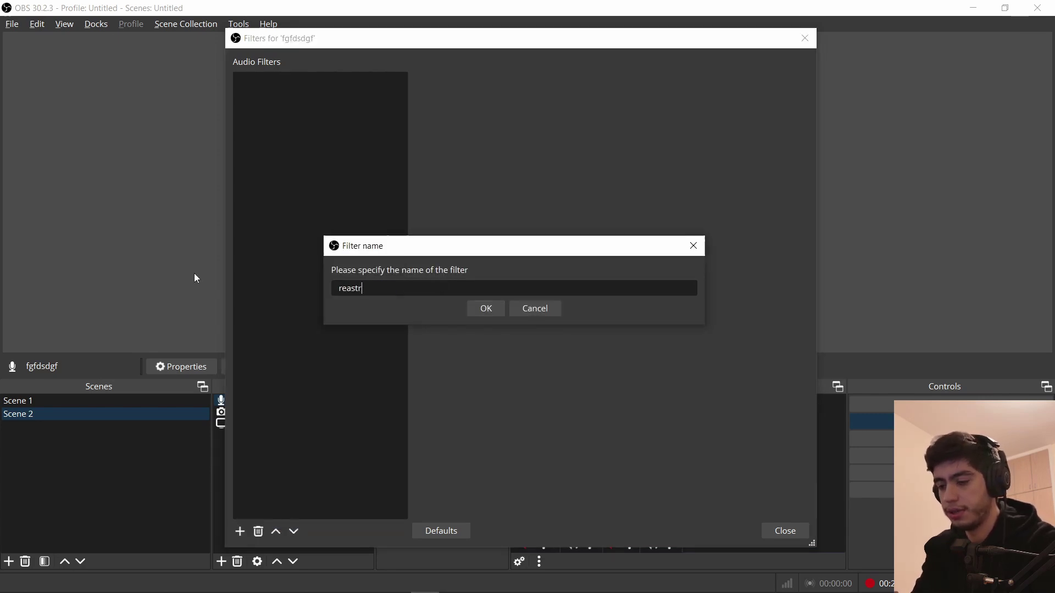
pyautogui.write('eam')
pyautogui.press('Return')
pyautogui.click(605, 82)
pyautogui.scroll(-8, 502, 388)
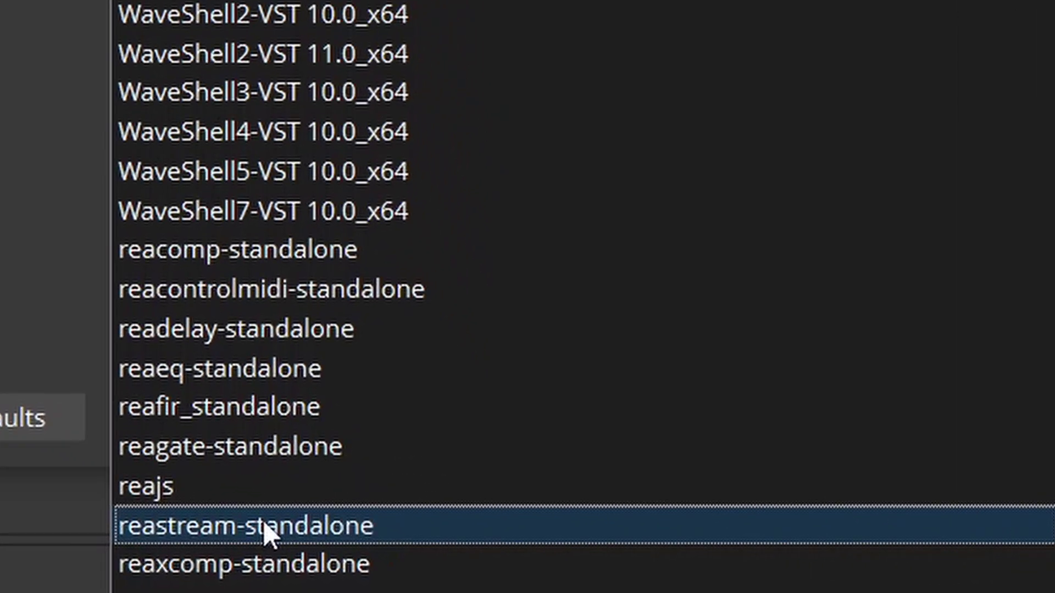
pyautogui.click(529, 580)
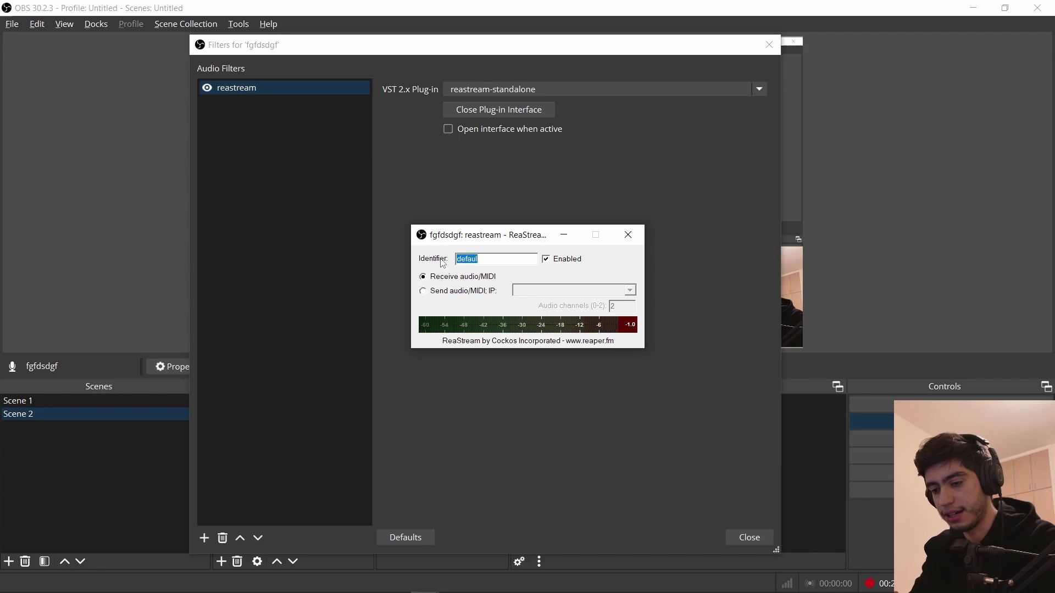
pyautogui.write('nana.htm')
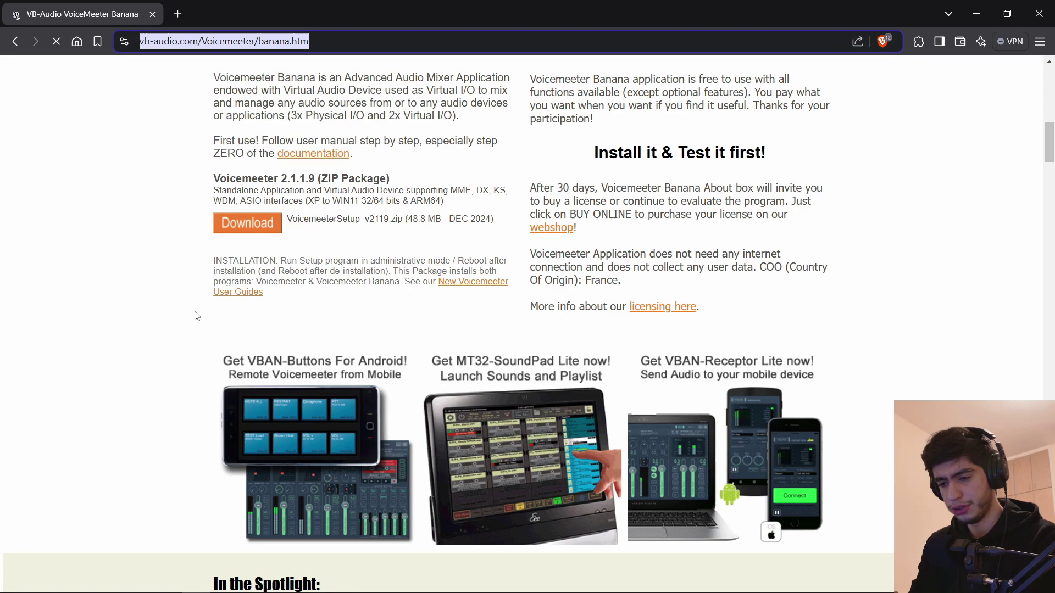
pyautogui.write('reap')
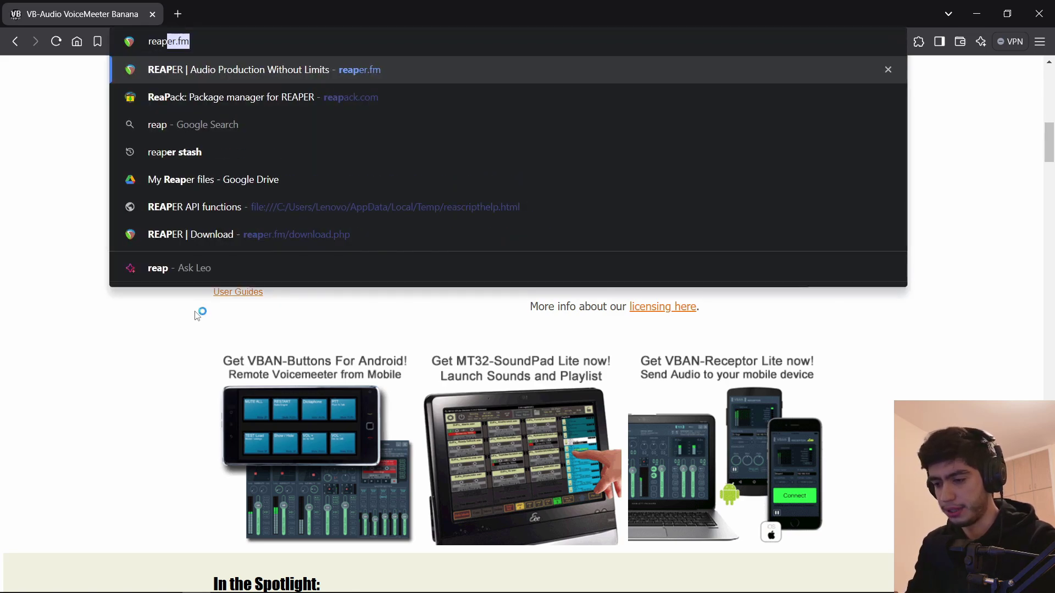
pyautogui.write('lugs')
# Search reaplugs and scroll reaper.fm's ReaPlugs page down to its download links
pyautogui.press('Return')
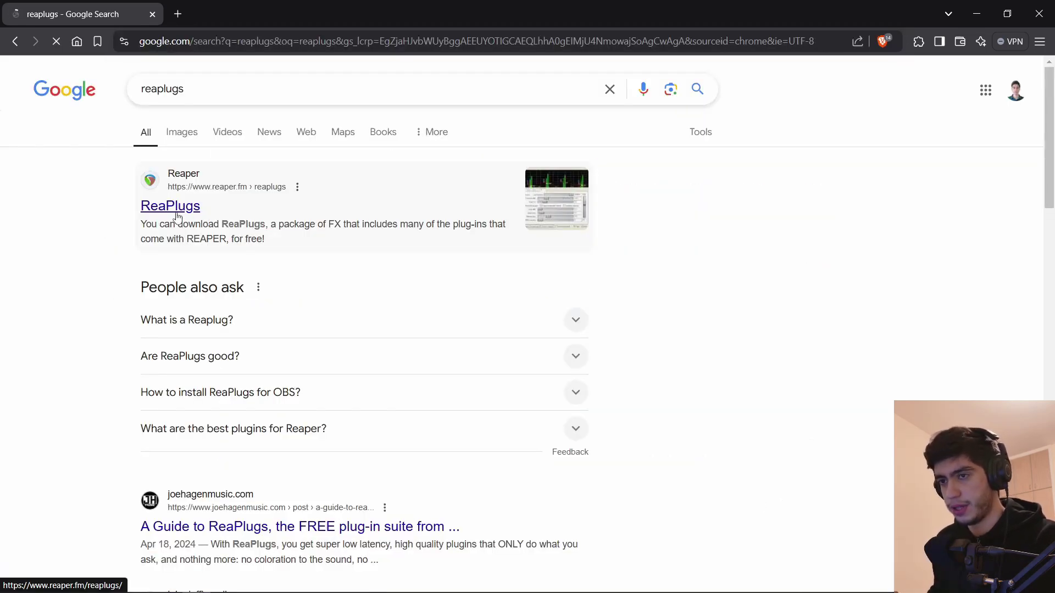
pyautogui.click(172, 206)
pyautogui.scroll(-1, 352, 381)
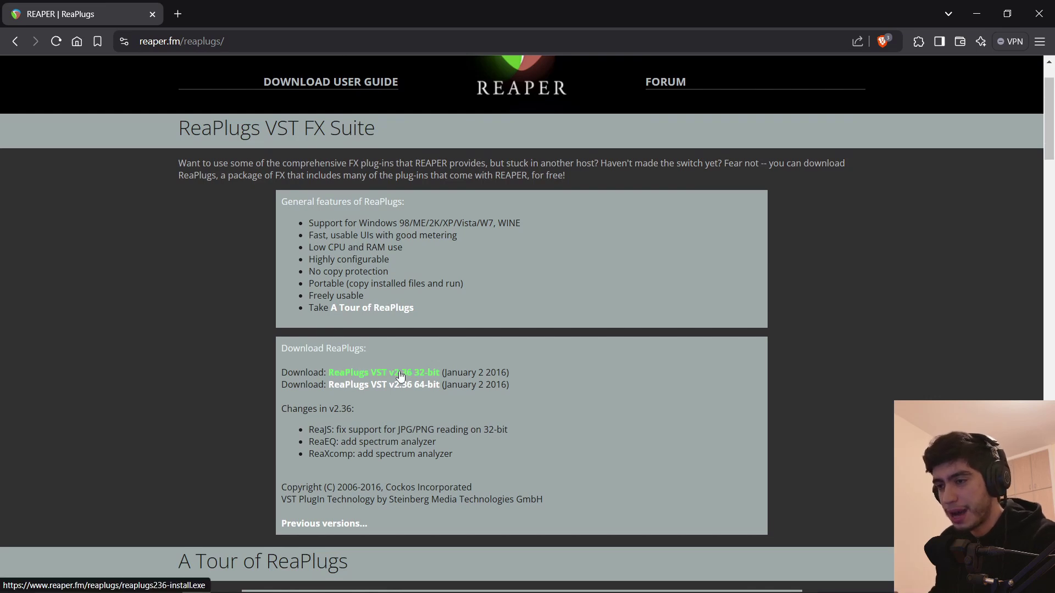
pyautogui.scroll(-1, 326, 393)
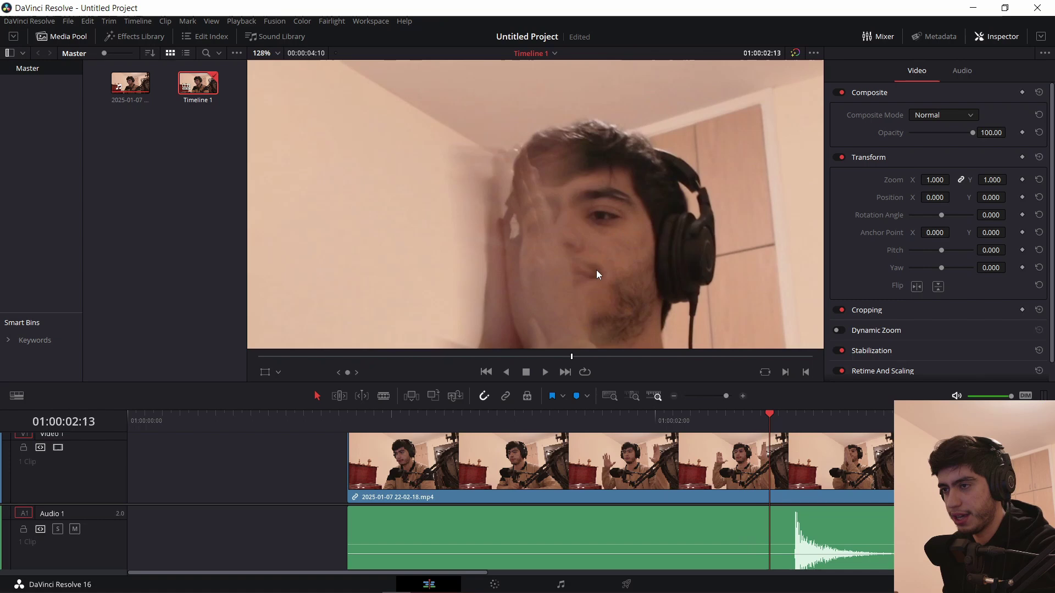
pyautogui.press('Right')
pyautogui.press('Right')
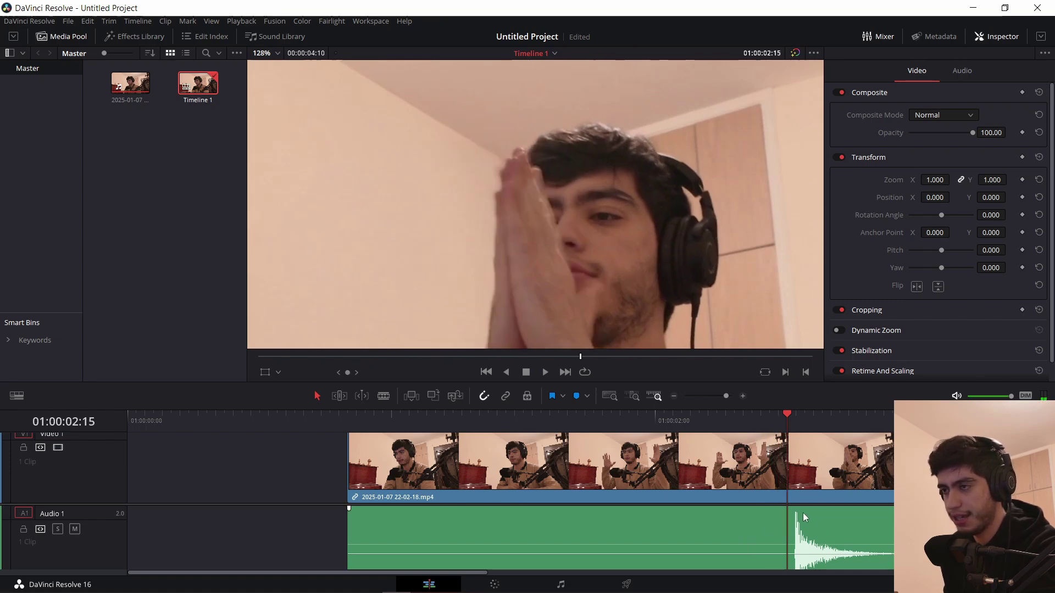
# Find the 5-frame clap-to-audio-spike lag and have ChatGPT convert it to about 166.67 ms
pyautogui.press('Left')
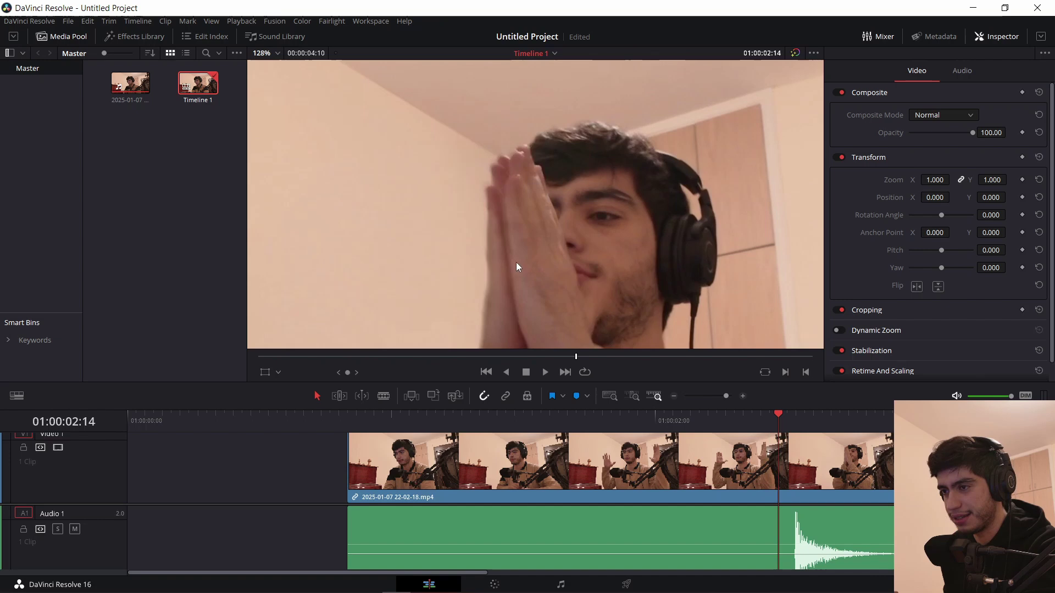
pyautogui.press('Right')
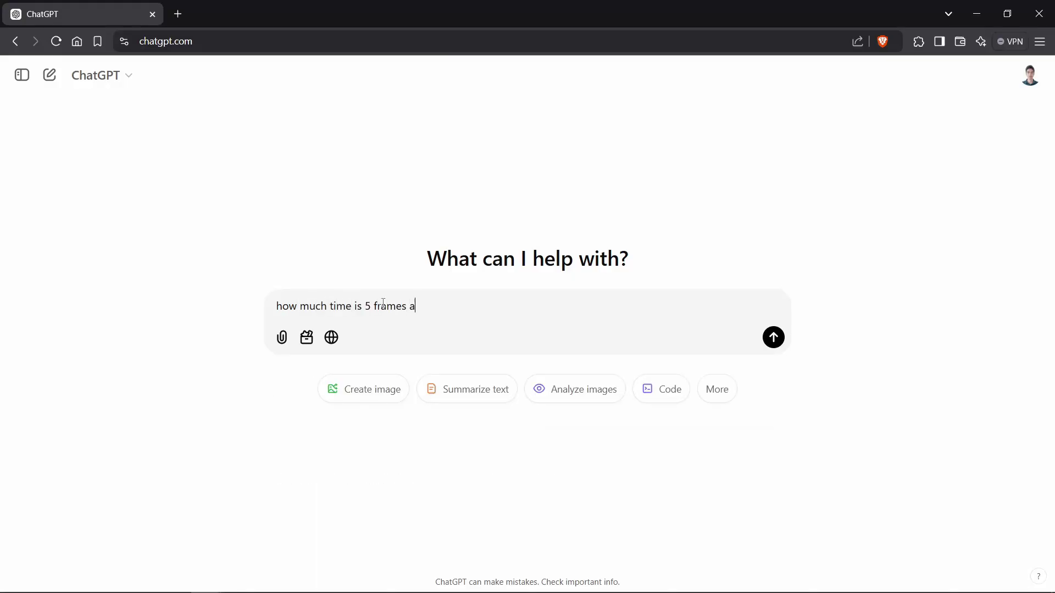
pyautogui.press('Return')
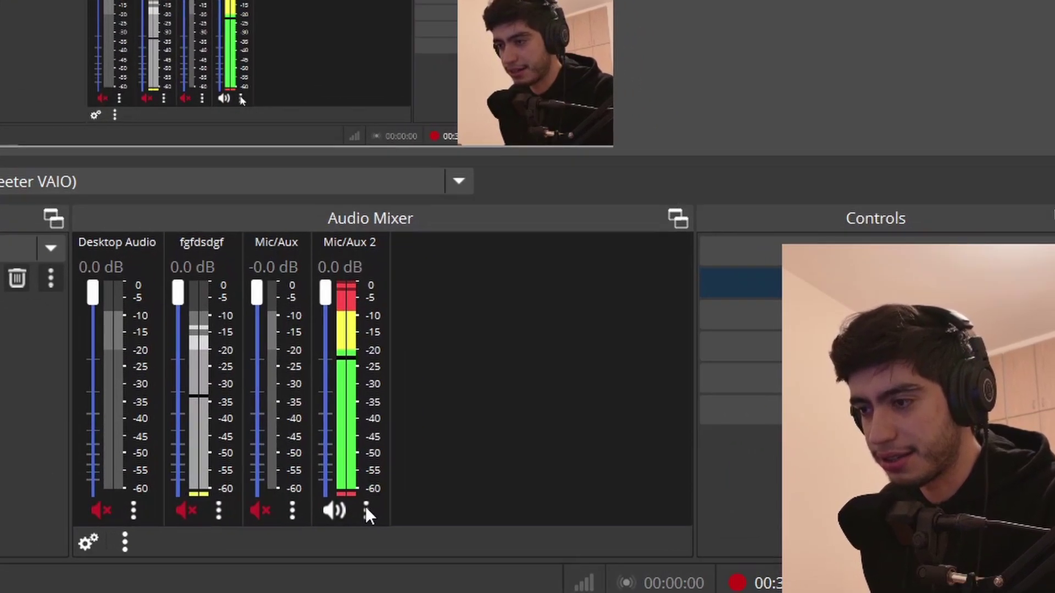
# Open Advanced Audio Properties from the Mic/Aux 2 channel menu
pyautogui.click(671, 544)
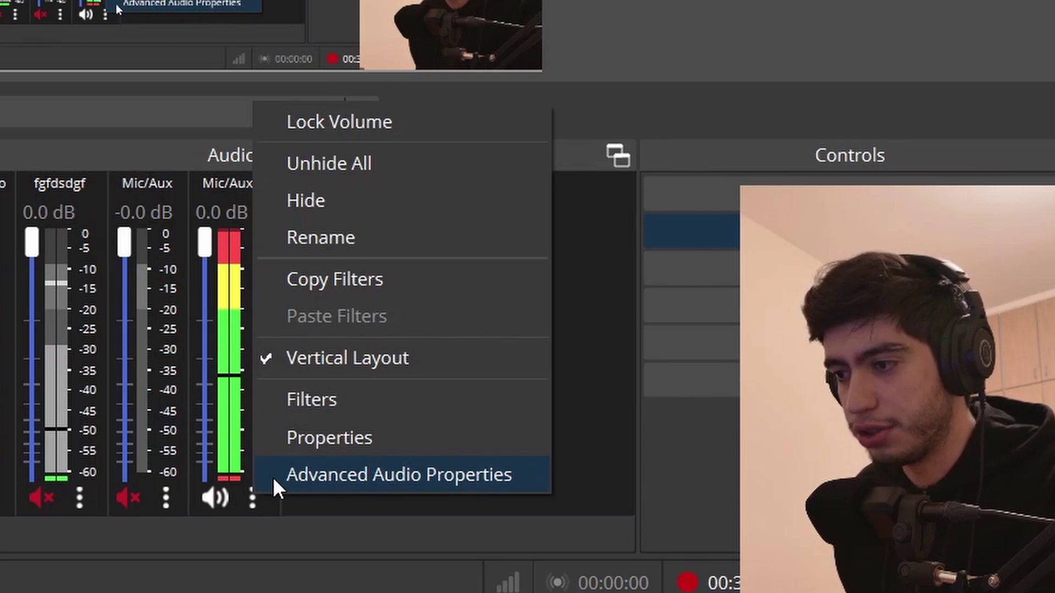
pyautogui.click(274, 478)
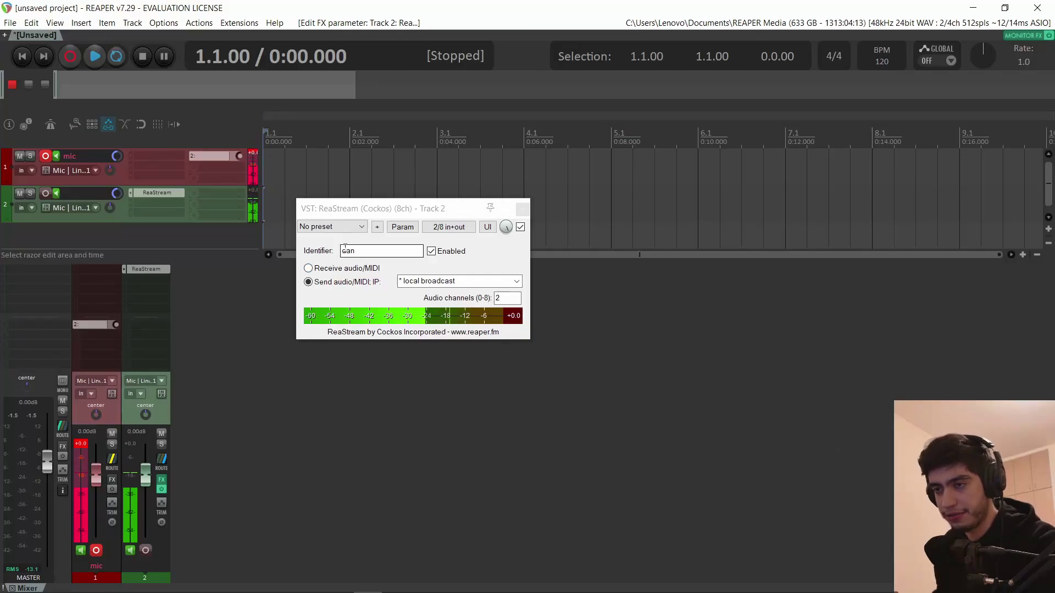
# Set Mic to OBS.rpp as REAPER's new-project template in Project preferences, then return to OBS
pyautogui.click(10, 23)
pyautogui.moveTo(52, 133)
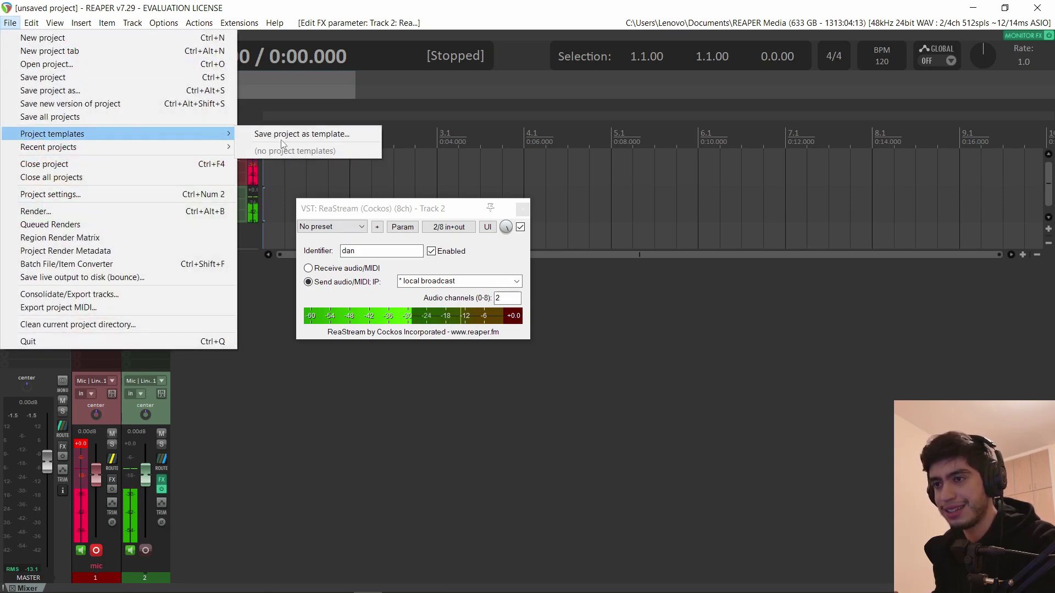
pyautogui.click(286, 134)
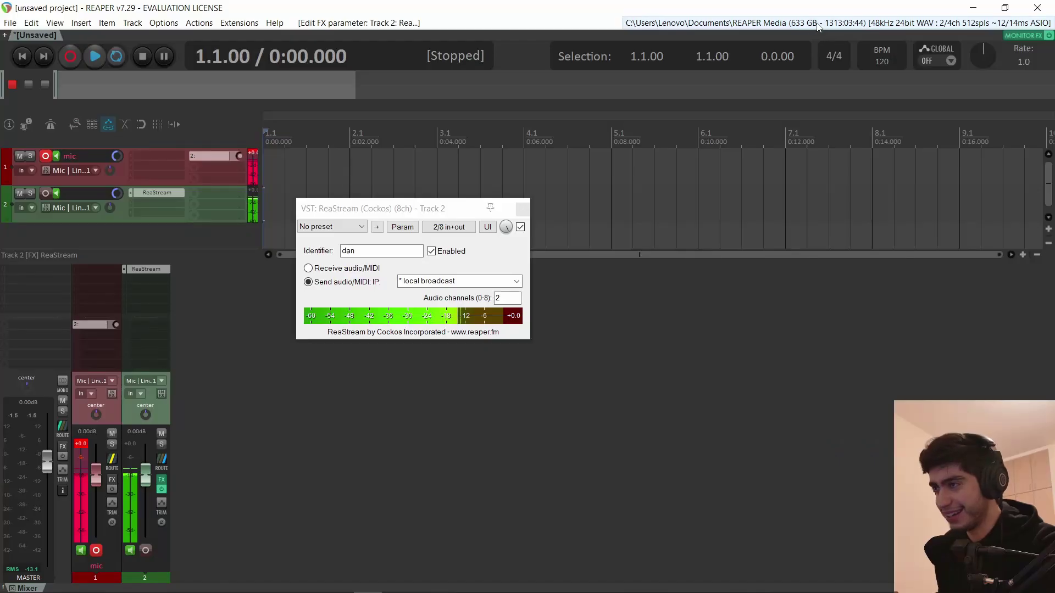
pyautogui.click(825, 23)
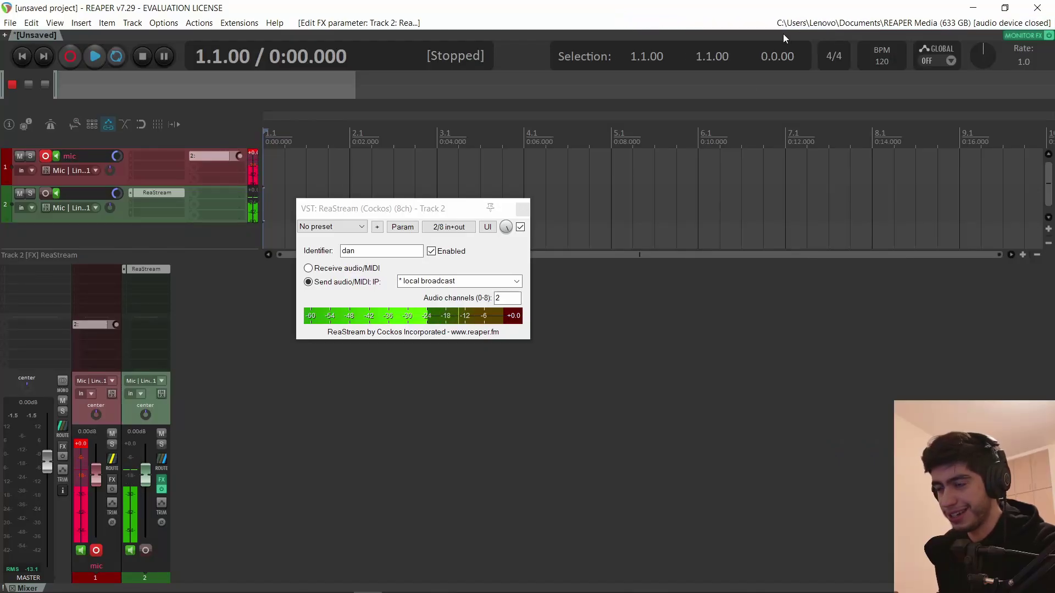
pyautogui.click(487, 276)
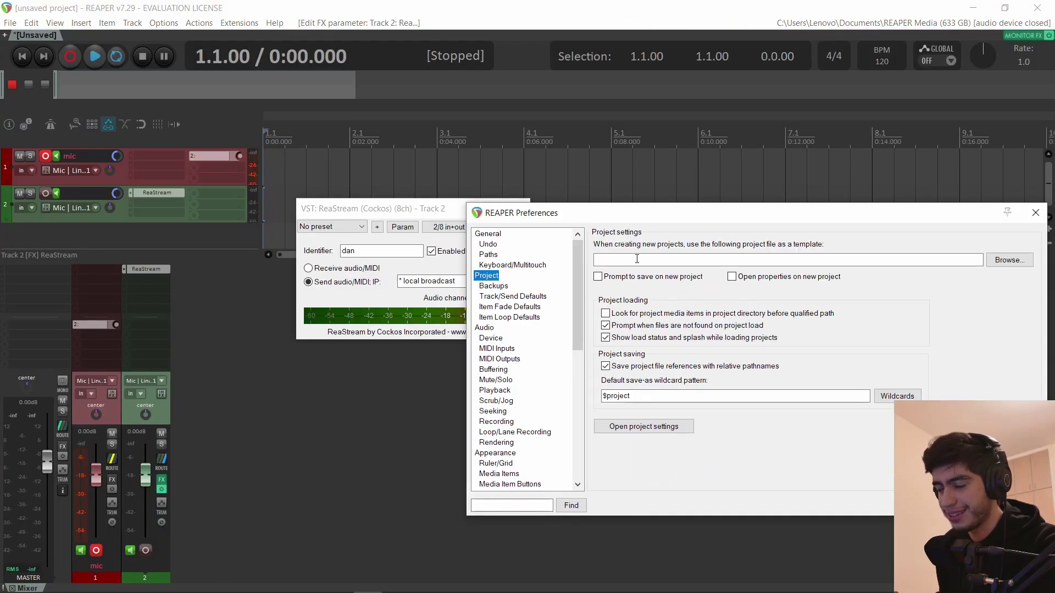
pyautogui.moveTo(787, 259)
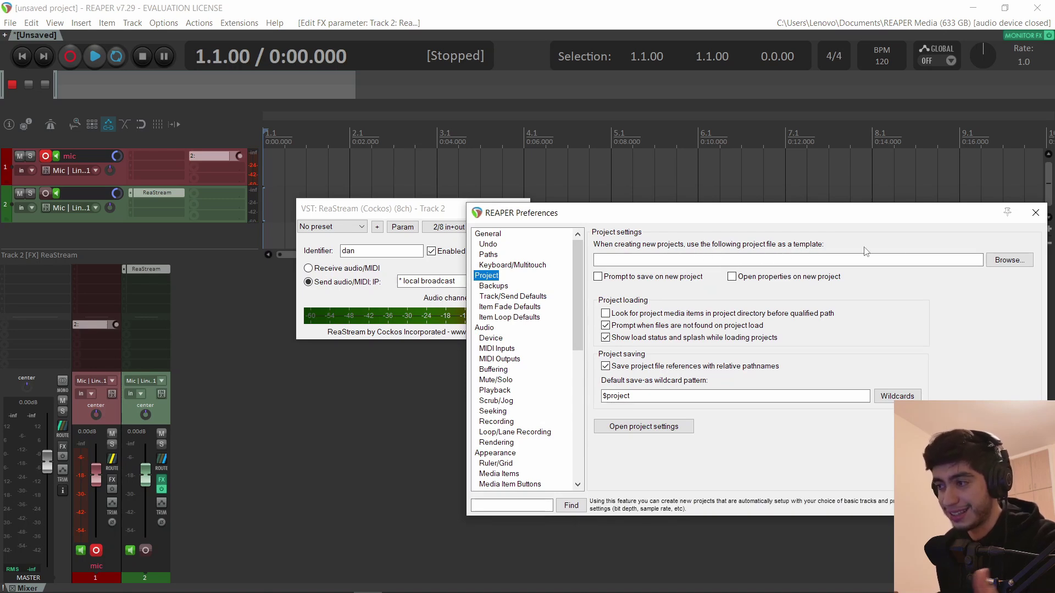
pyautogui.click(1010, 260)
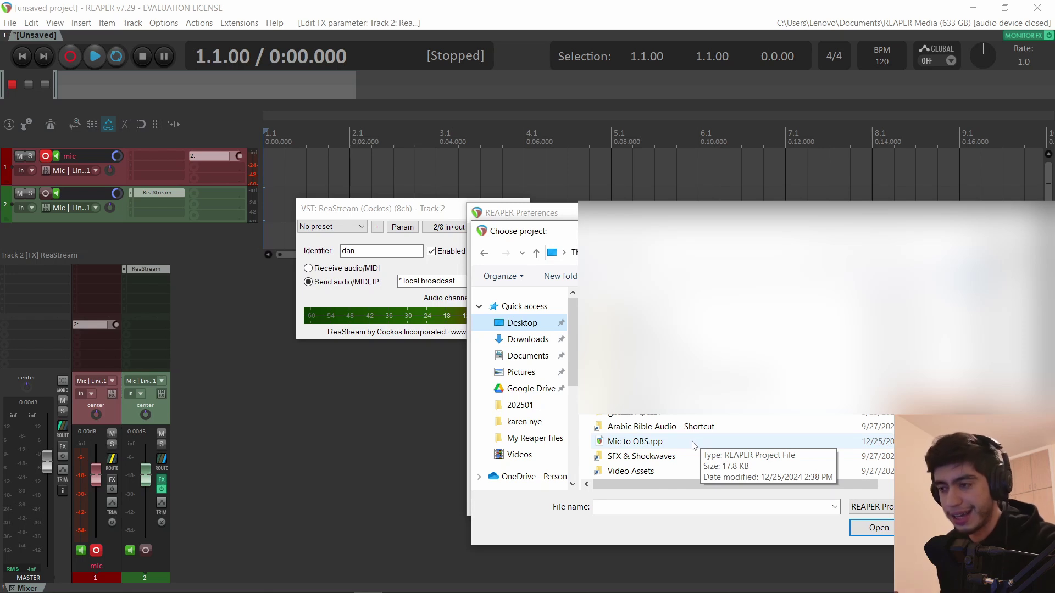
pyautogui.doubleClick(693, 443)
pyautogui.moveTo(488, 204); pyautogui.dragTo(1054, 357)
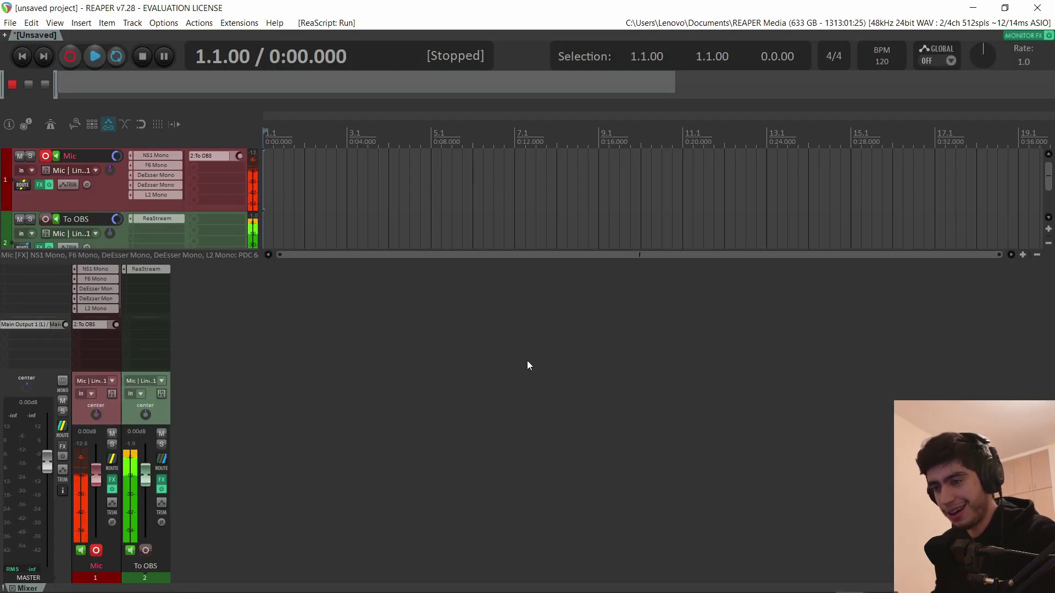
pyautogui.hotkey('alt', 'Tab')
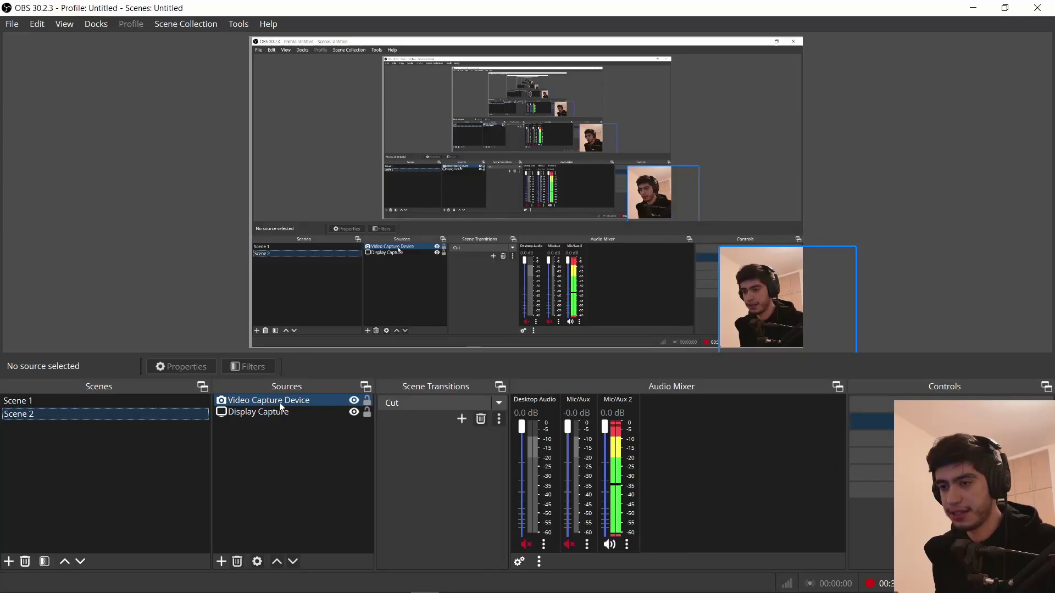
# Open the Video Capture Device's filters and delete the existing Apply LUT filter
pyautogui.rightClick(261, 403)
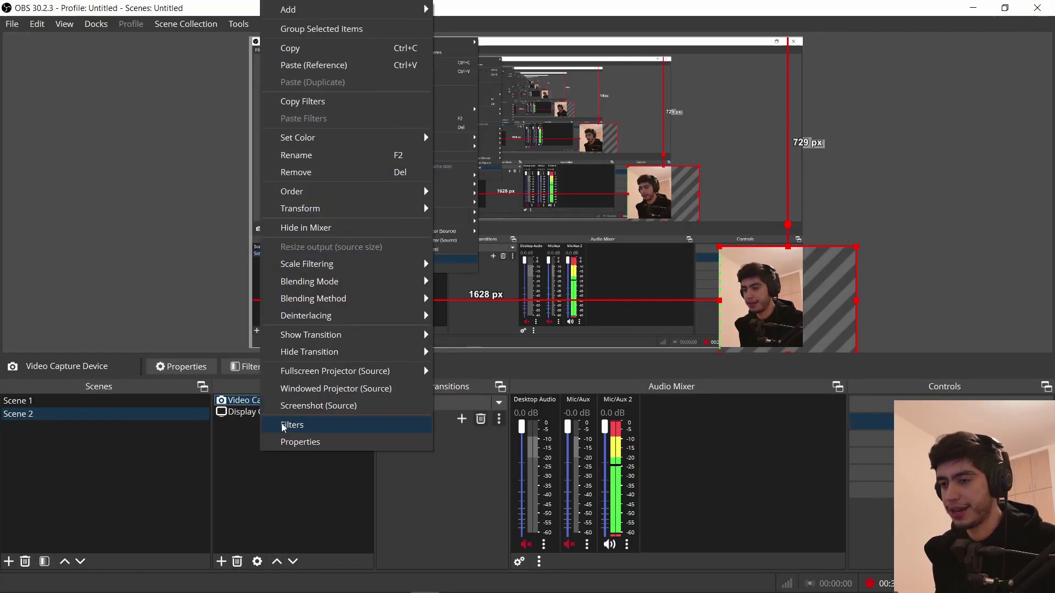
pyautogui.click(217, 463)
pyautogui.click(256, 401)
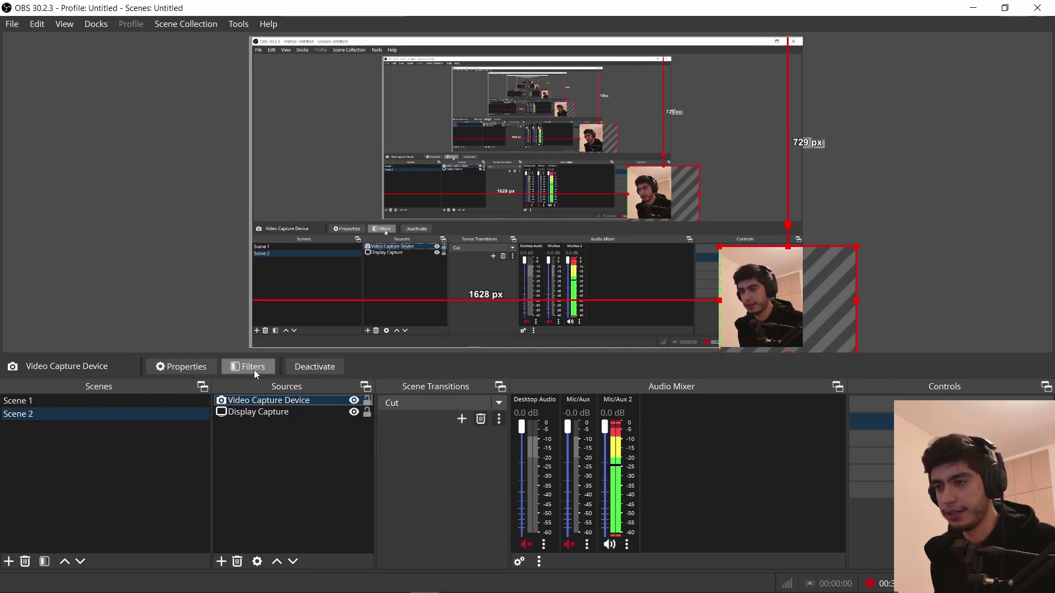
pyautogui.click(255, 371)
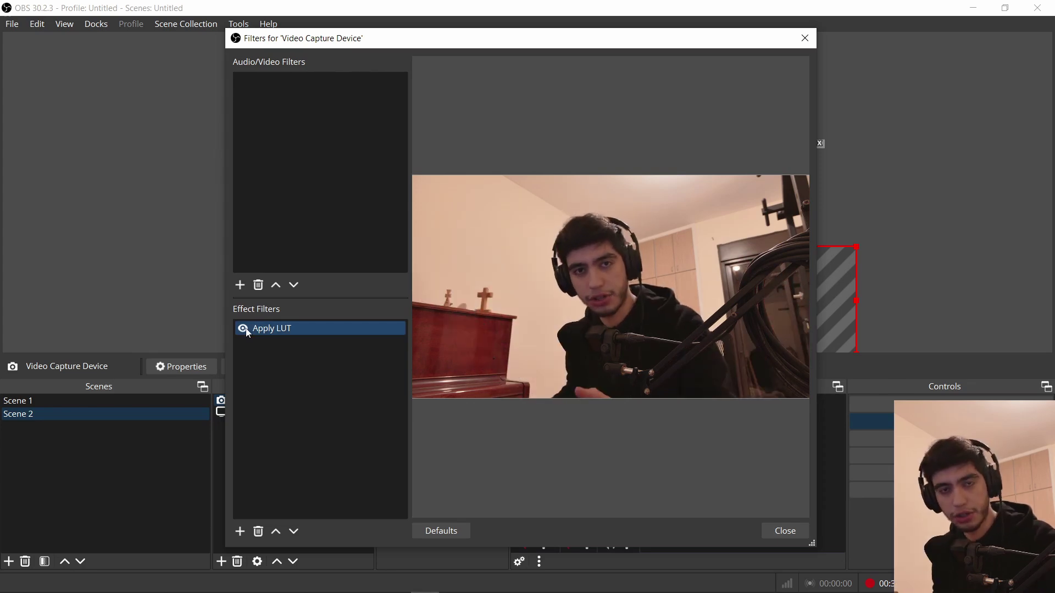
pyautogui.press('Delete')
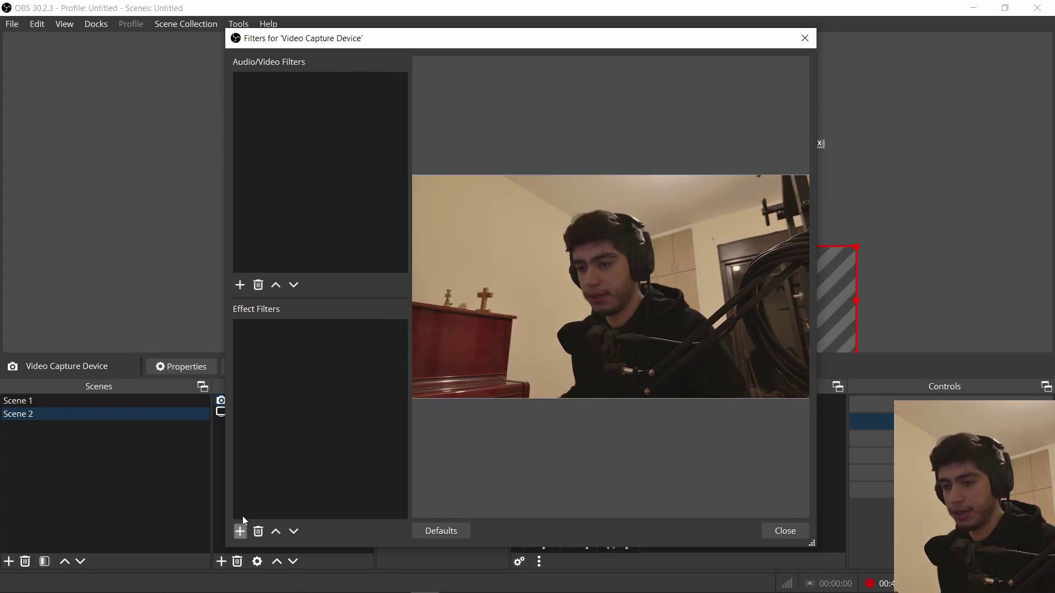
# Add a new Apply LUT filter named 'Color Correction' to the camera
pyautogui.click(242, 530)
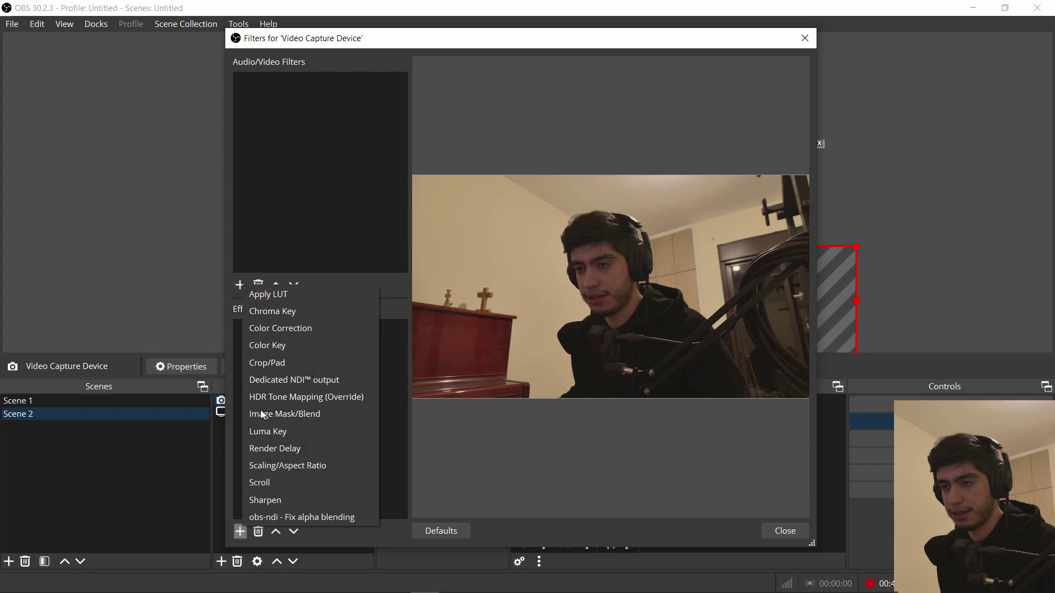
pyautogui.click(293, 297)
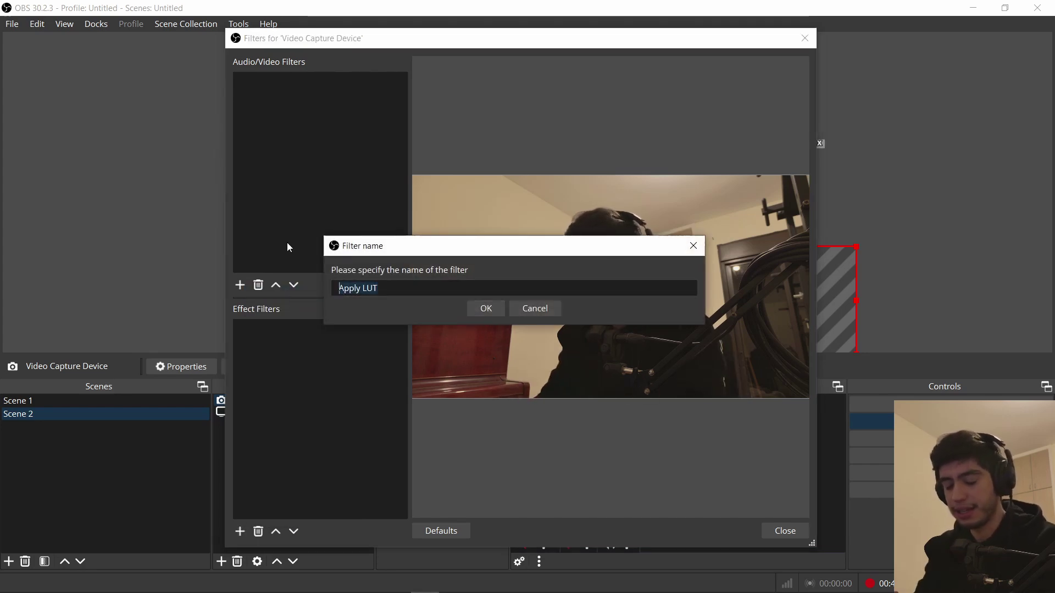
pyautogui.write('Color Correc')
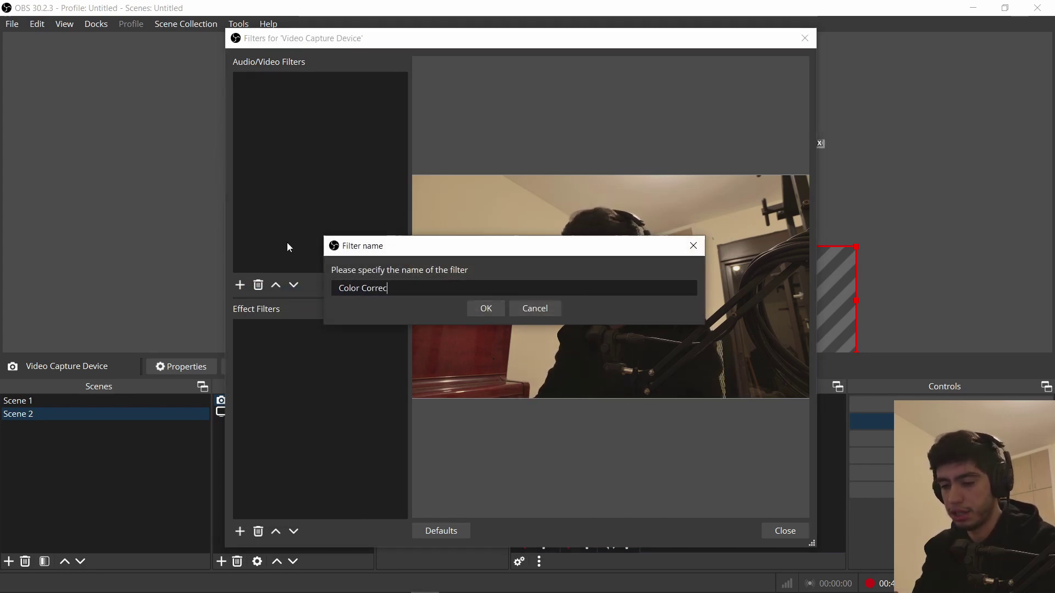
pyautogui.write('tion')
pyautogui.press('Return')
# Load Tail Air Lut.cube from the Desktop as the LUT, with amount 0.8
pyautogui.click(766, 330)
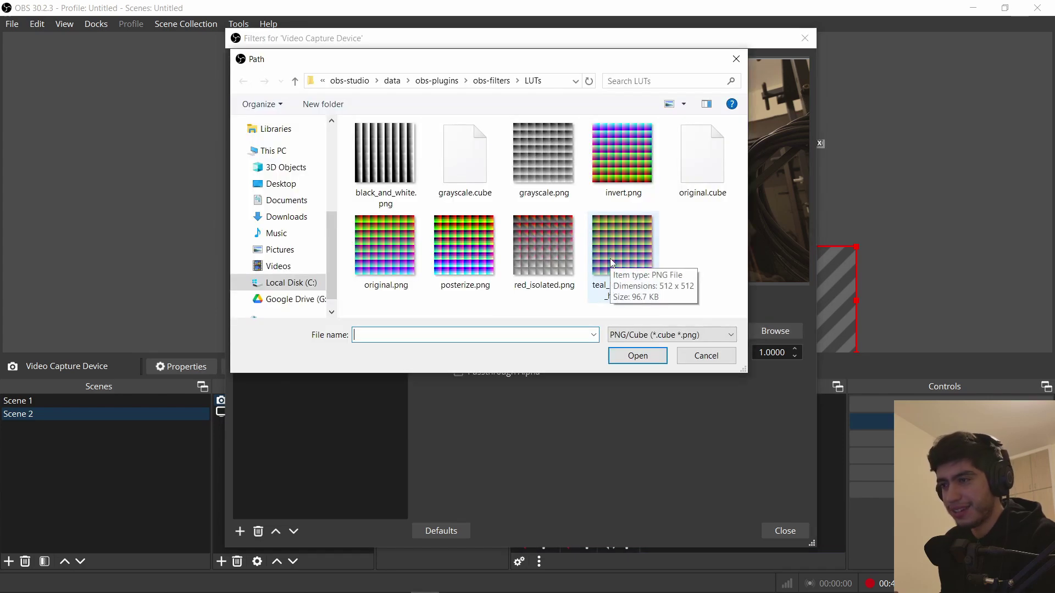
pyautogui.doubleClick(612, 263)
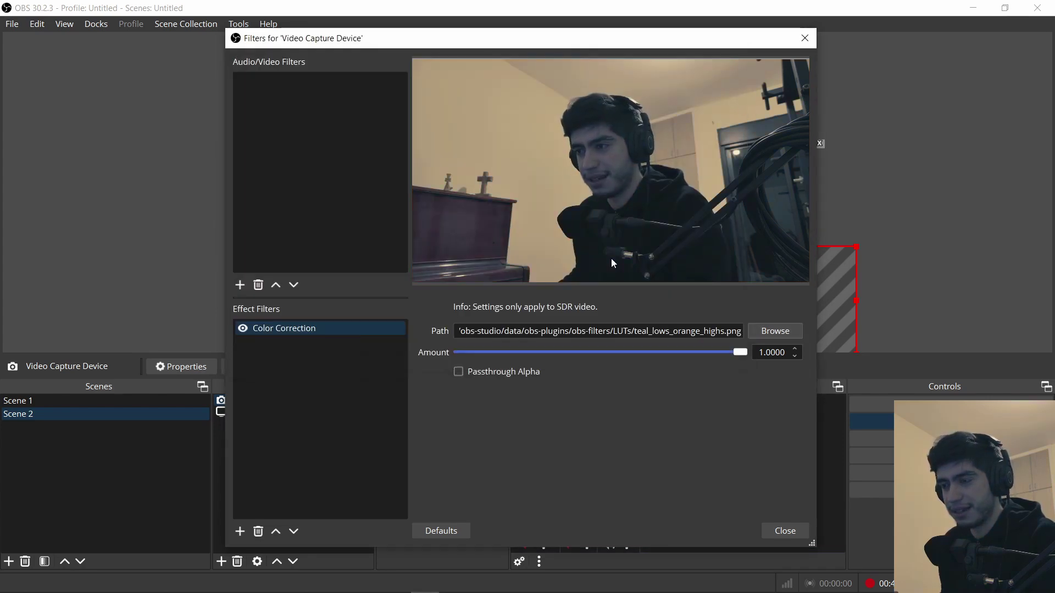
pyautogui.click(786, 330)
pyautogui.click(281, 206)
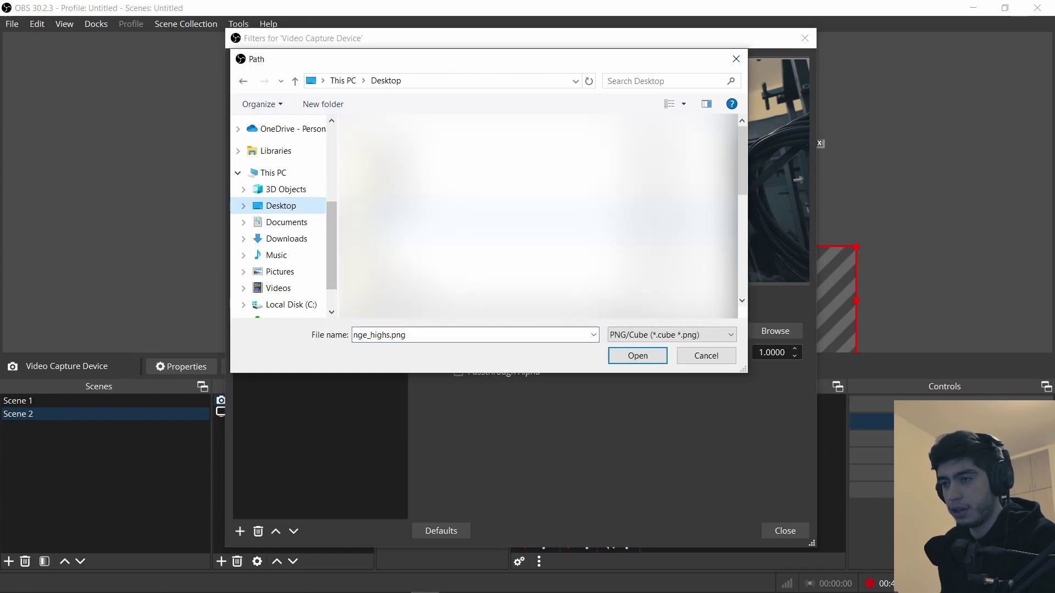
pyautogui.doubleClick(395, 284)
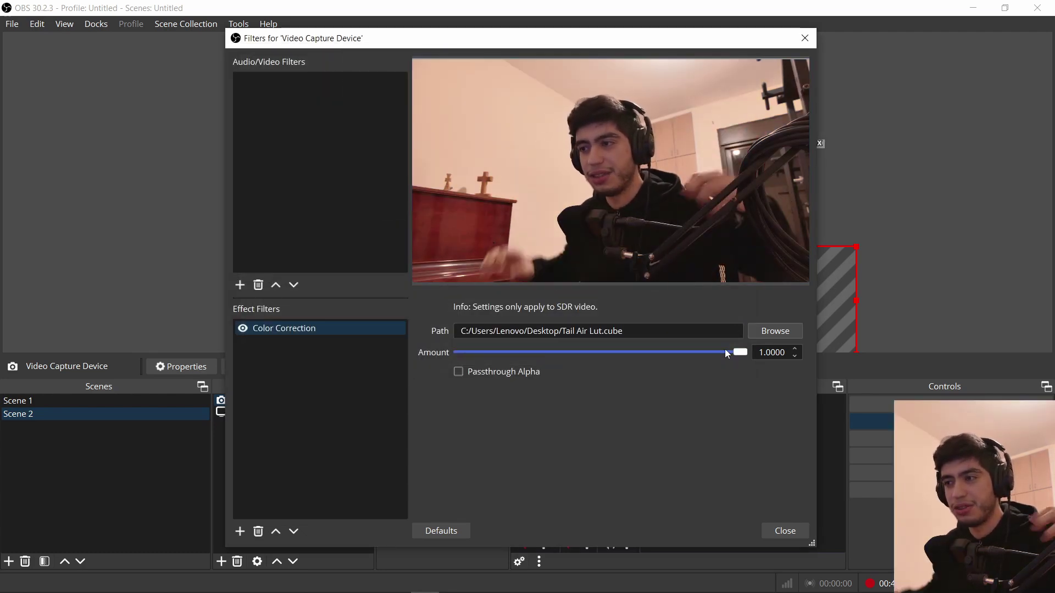
pyautogui.doubleClick(772, 352)
pyautogui.write('0.8')
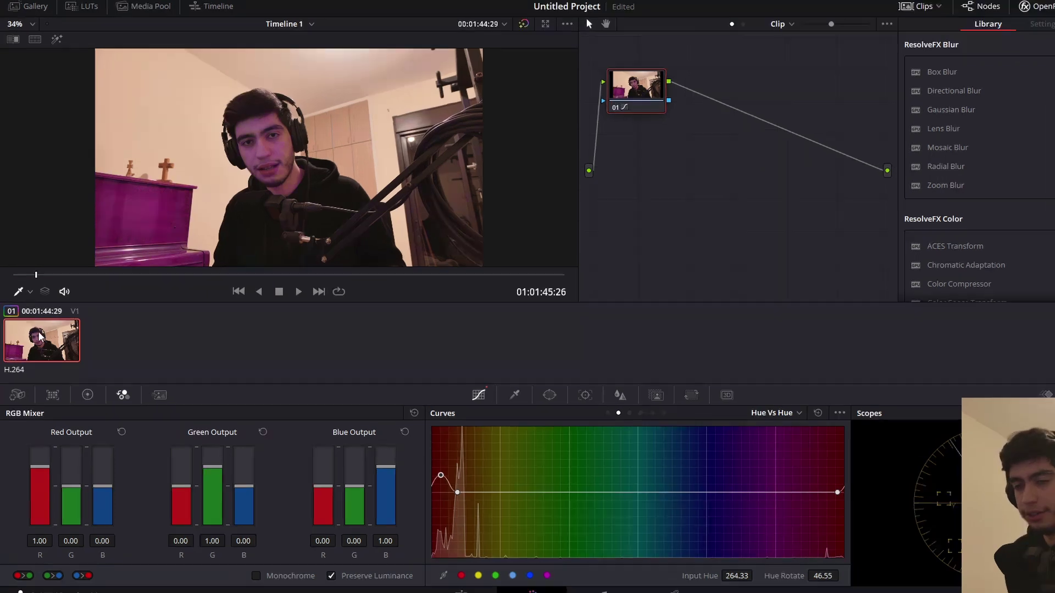
# Bring up the clip thumbnail's context menu with the Generate 3D LUT options
pyautogui.rightClick(36, 343)
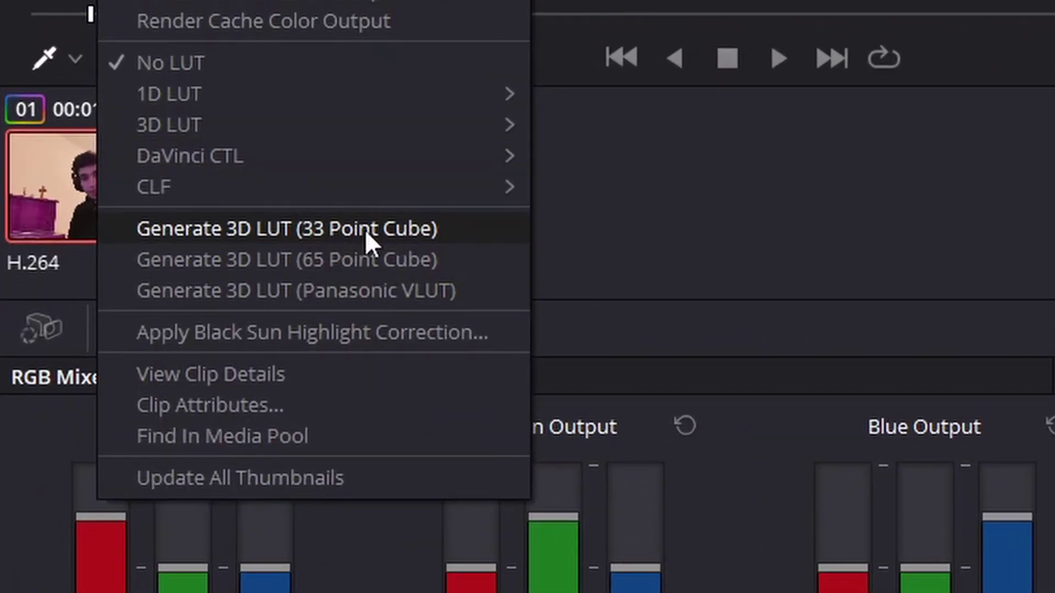
# Export the 33-point cube LUT and load it into OBS's Color Correction filter
pyautogui.click(414, 234)
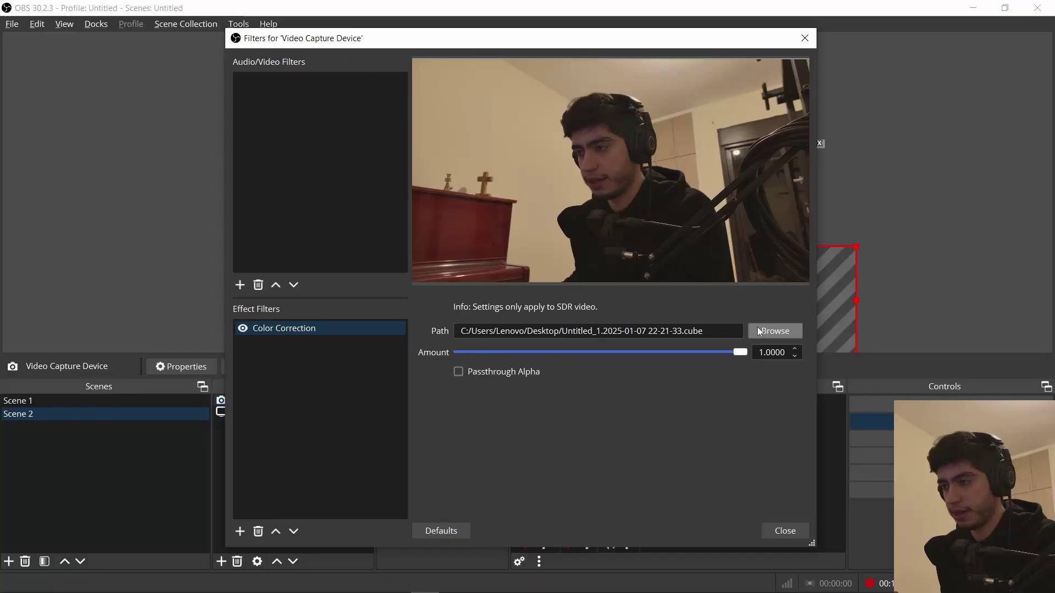
pyautogui.click(759, 330)
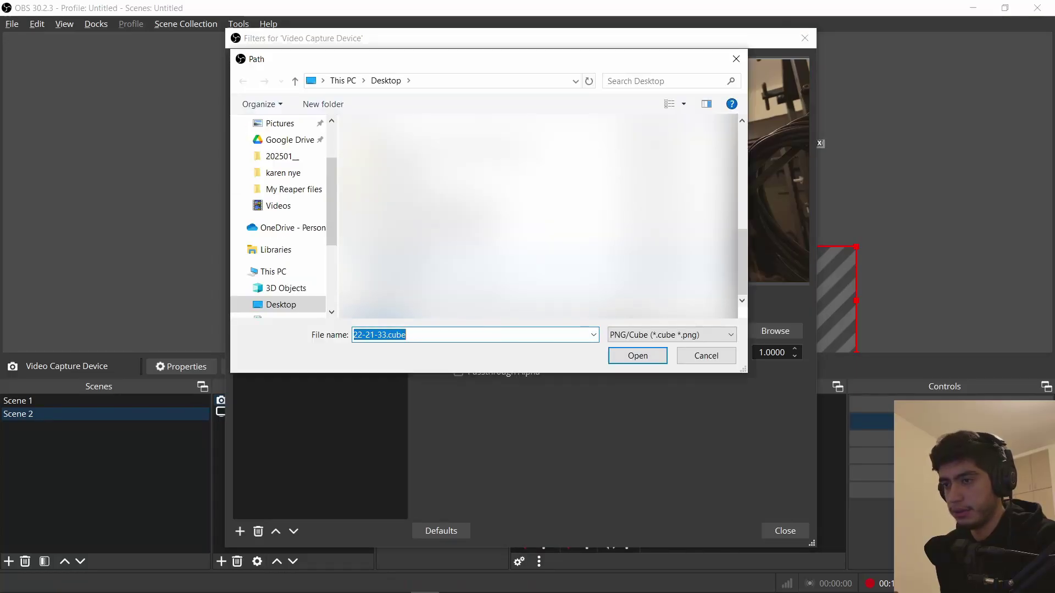
pyautogui.press('Return')
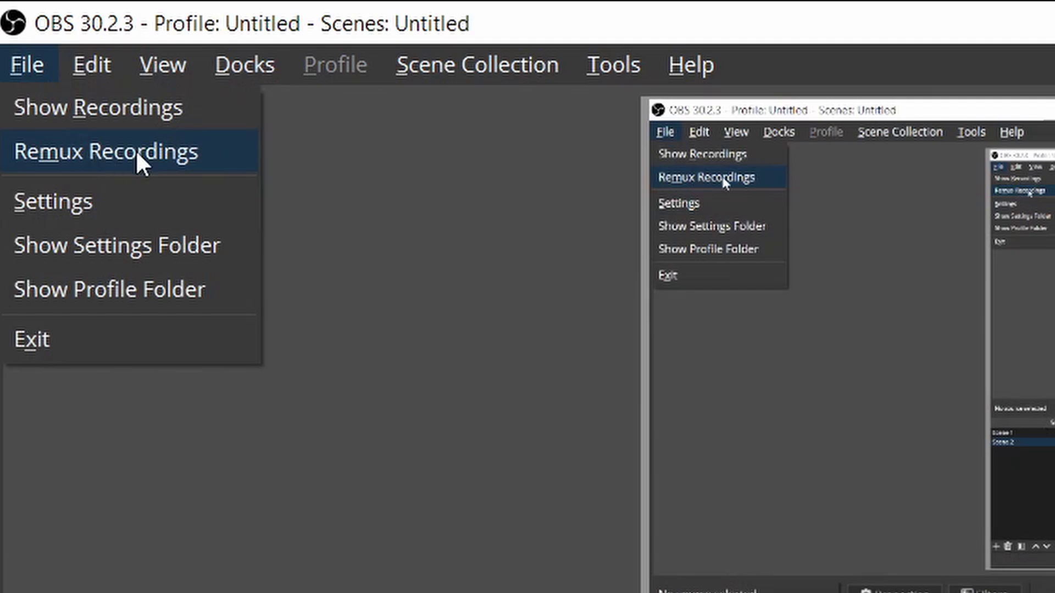
pyautogui.click(136, 150)
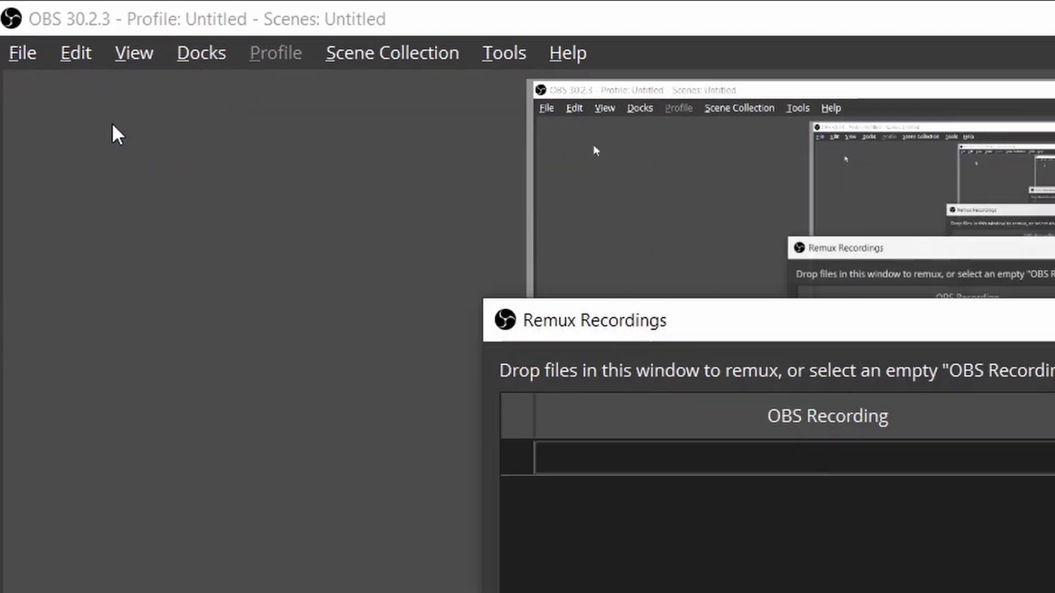
pyautogui.click(413, 255)
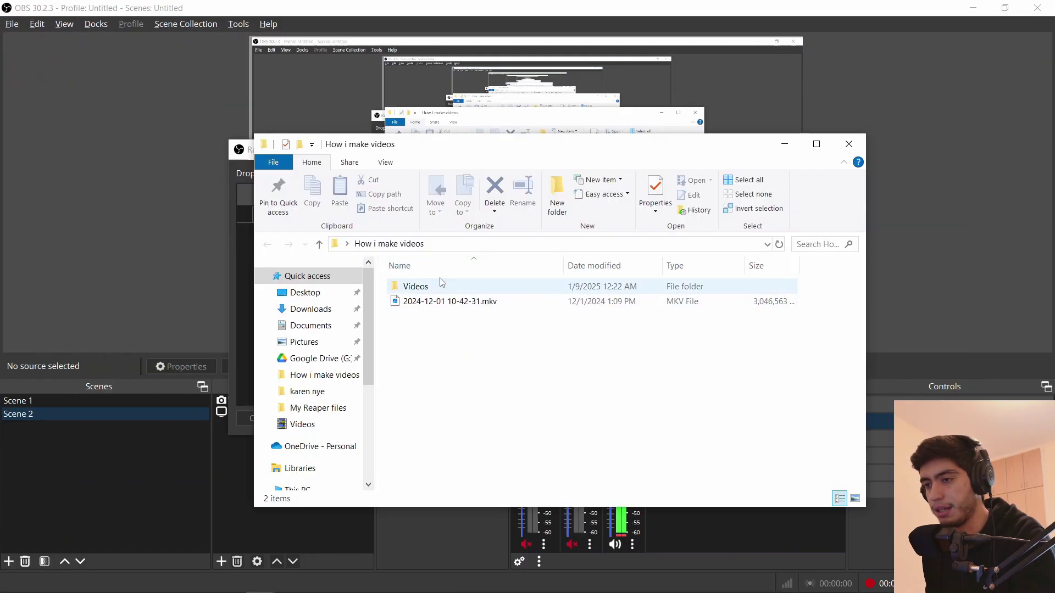
pyautogui.moveTo(472, 144); pyautogui.dragTo(766, 131)
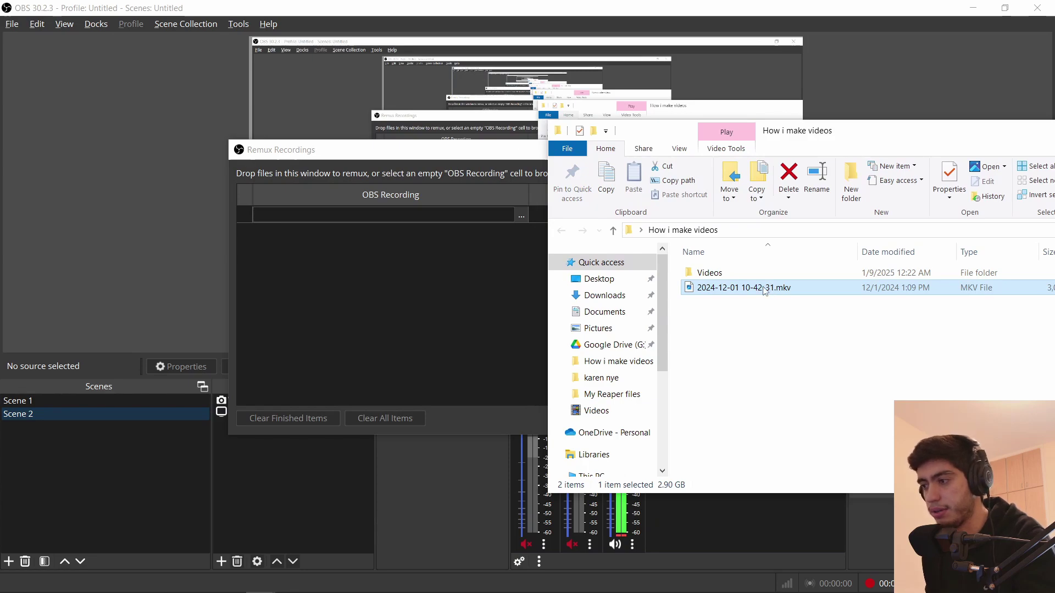
pyautogui.moveTo(765, 292); pyautogui.dragTo(352, 242)
pyautogui.click(891, 511)
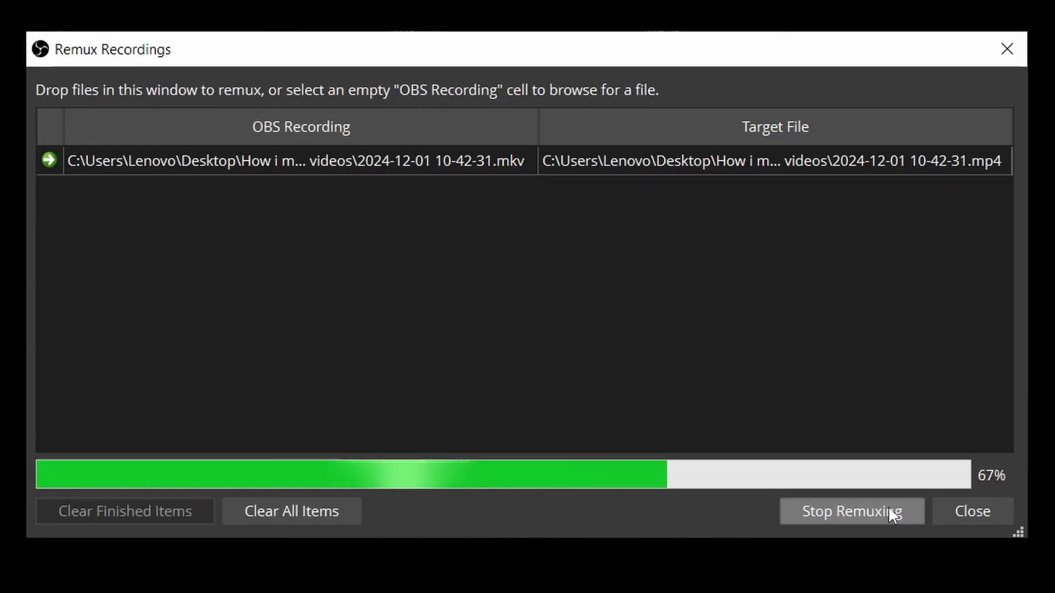
pyautogui.hotkey('alt', 'Tab')
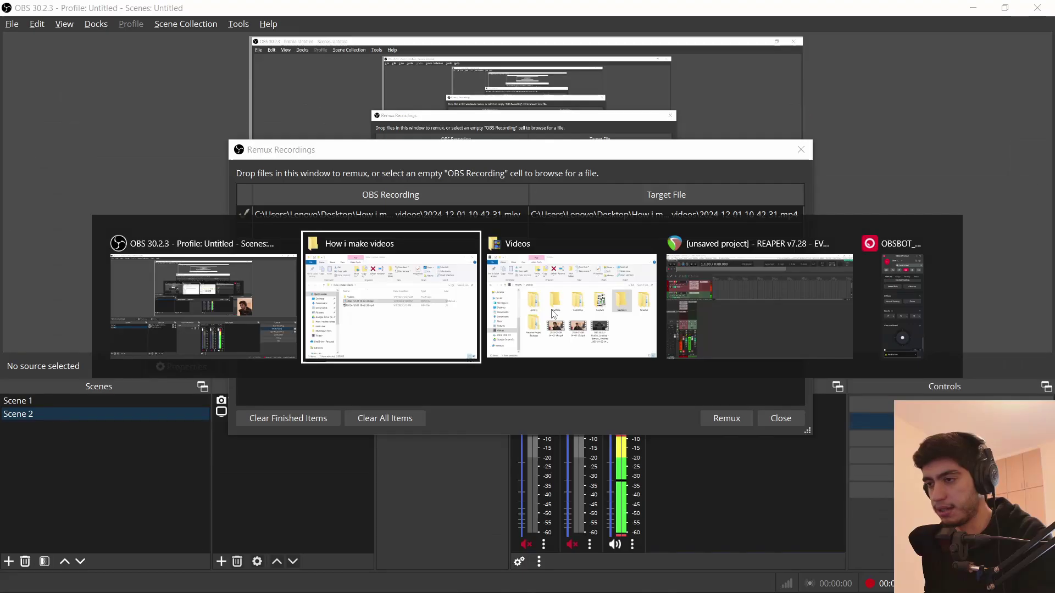
pyautogui.click(779, 305)
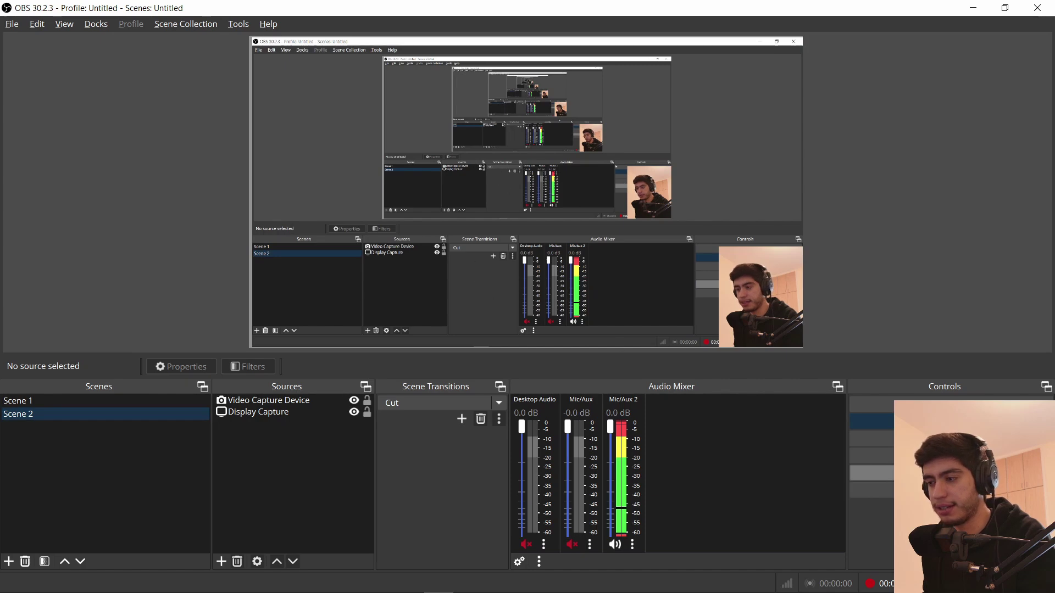
# In Output settings, set 15000 Kbps video bitrate and 320 audio bitrate
pyautogui.click(934, 474)
pyautogui.click(225, 135)
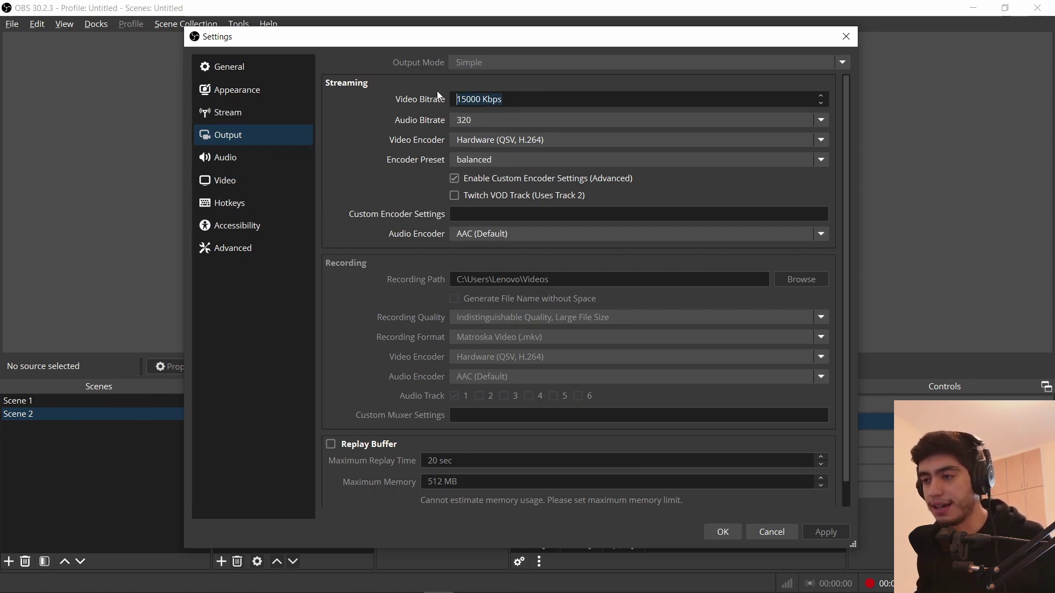
pyautogui.click(475, 124)
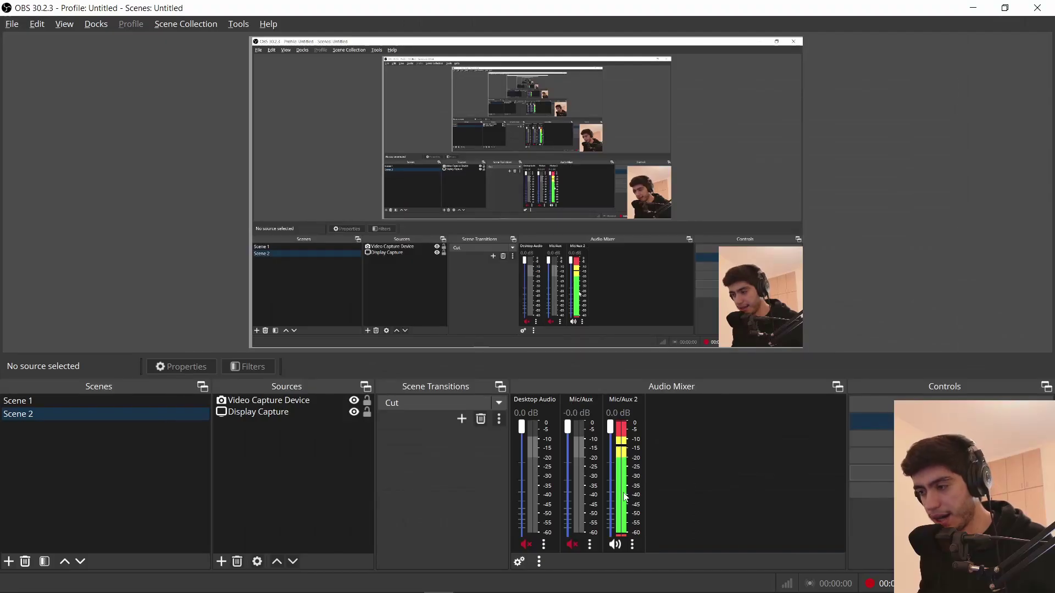
# Open Advanced Audio Properties from the Mic/Aux 2 mixer menu
pyautogui.click(633, 546)
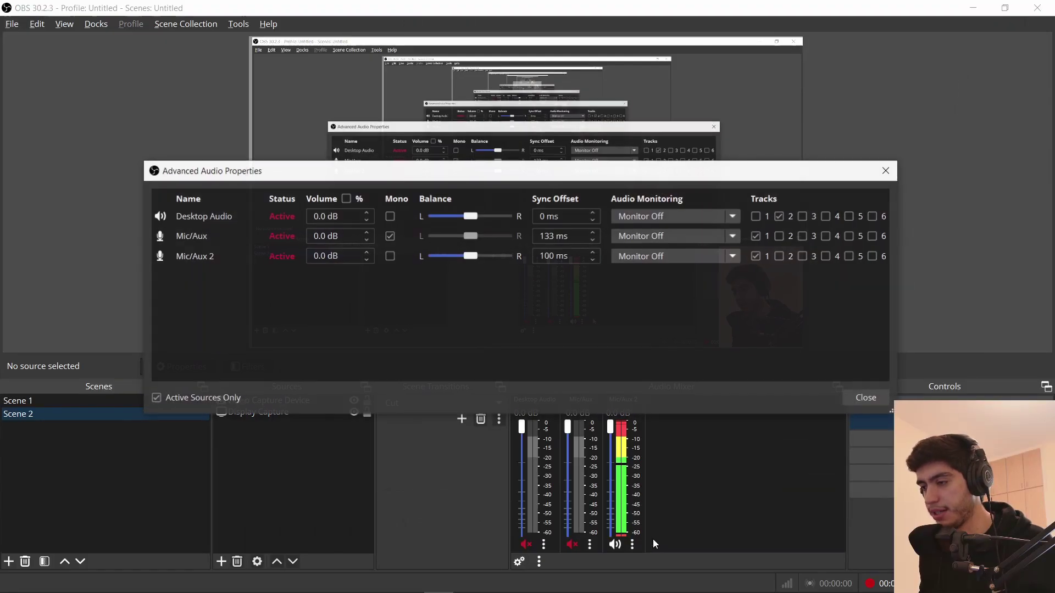